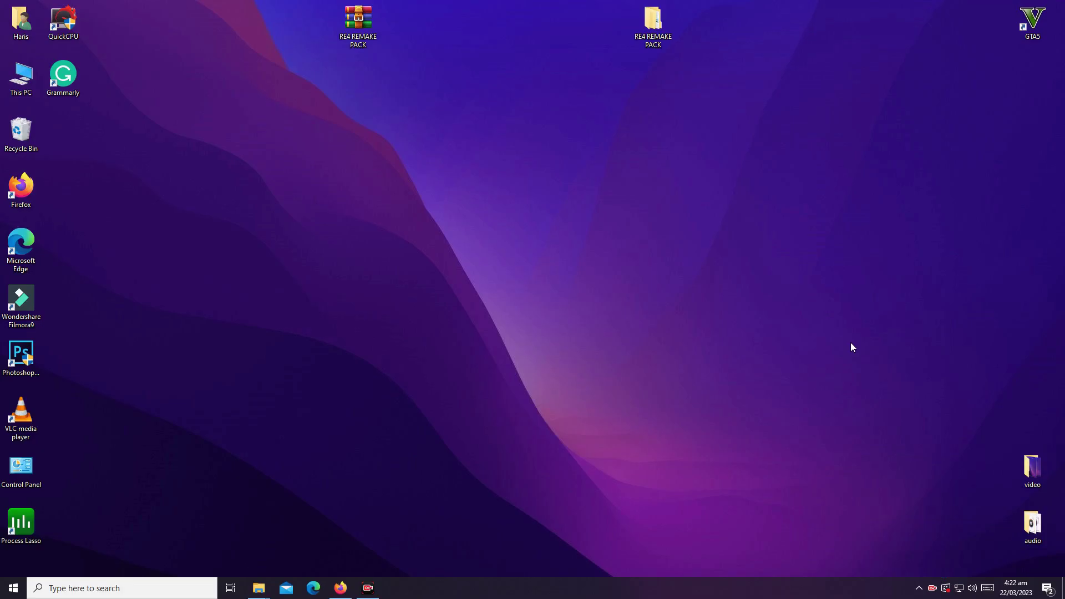
Step: Restore the Firefox window with the Google results for RE4 remake minimum system requirements
{"action": "left_click", "coordinate": [340, 588]}
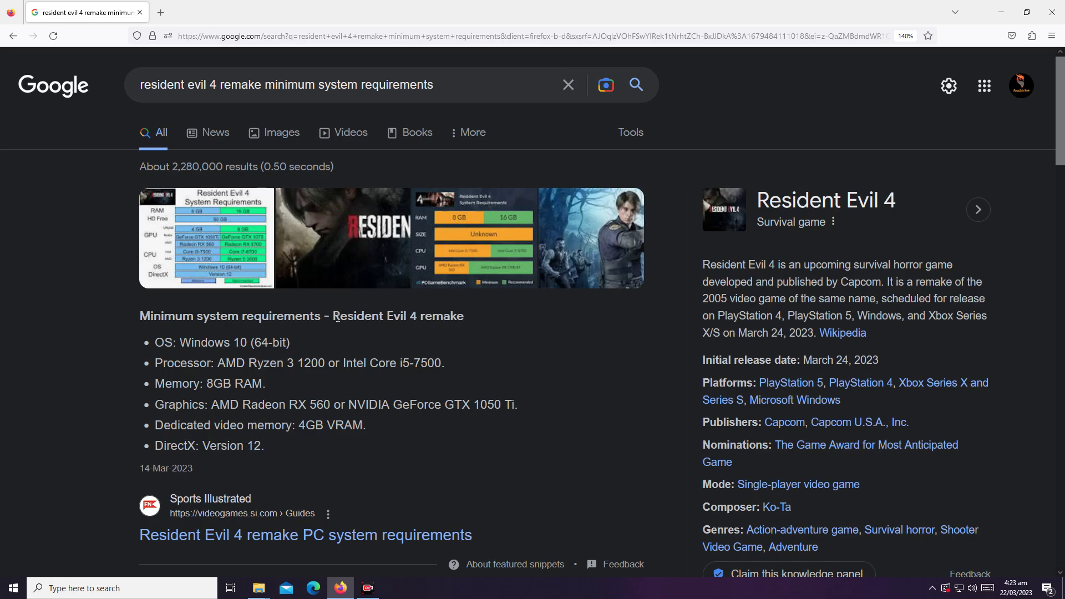
Step: Minimize Firefox, extract the RE4 REMAKE PACK archive onto the desktop and open the extracted folder
{"action": "left_click", "coordinate": [1001, 12]}
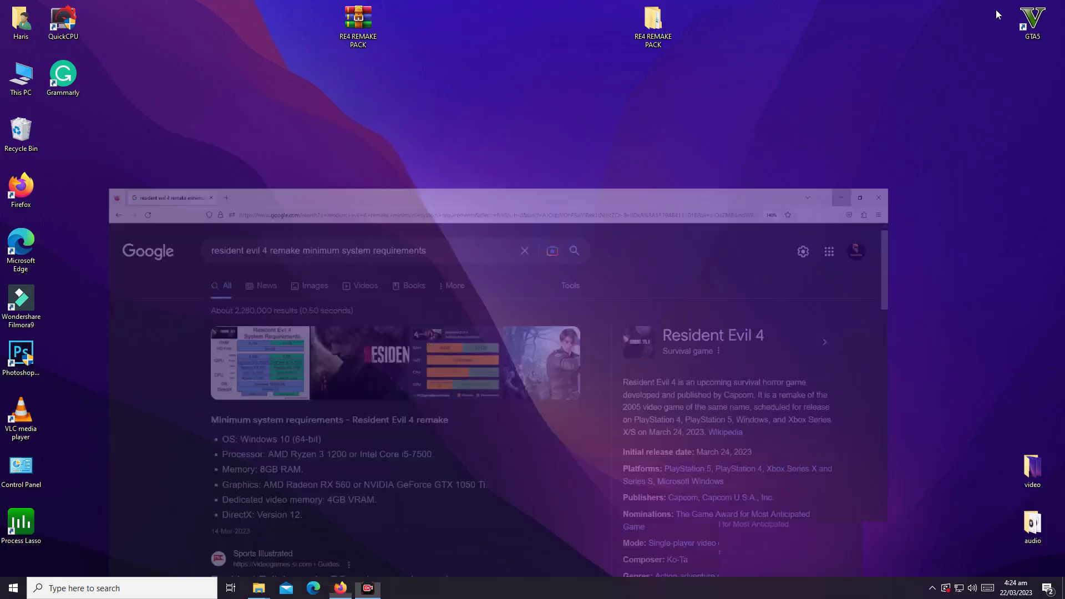
{"action": "right_click", "coordinate": [353, 37]}
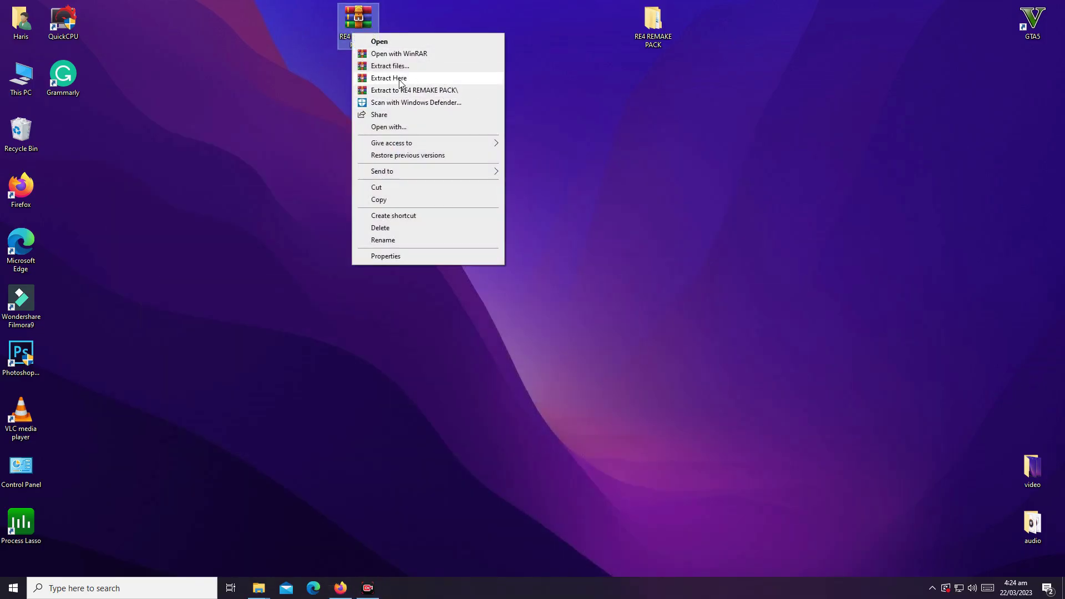
{"action": "left_click", "coordinate": [400, 80]}
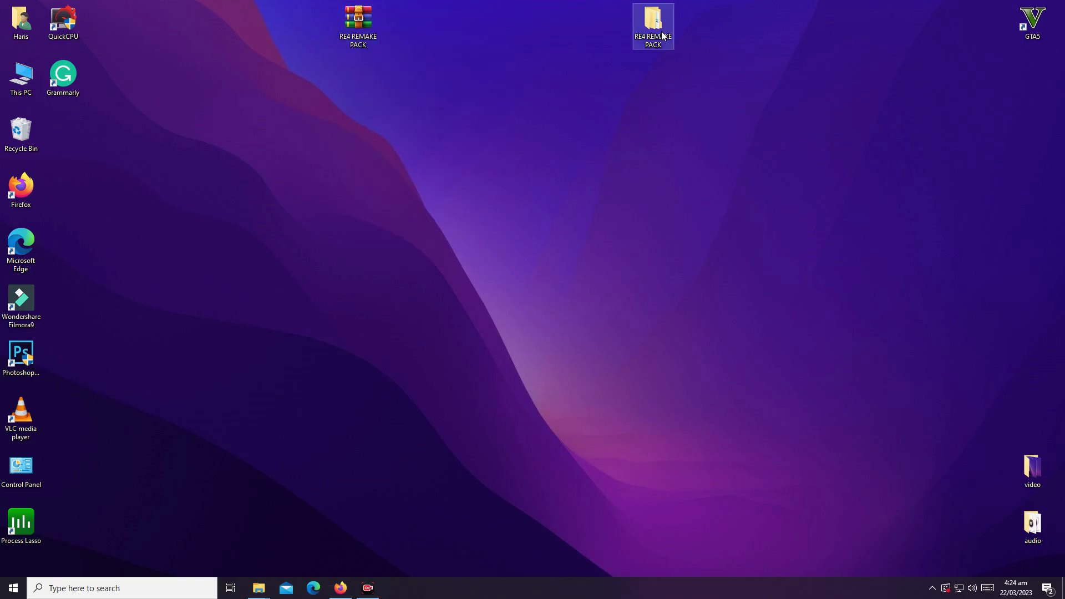
{"action": "double_click", "coordinate": [653, 23]}
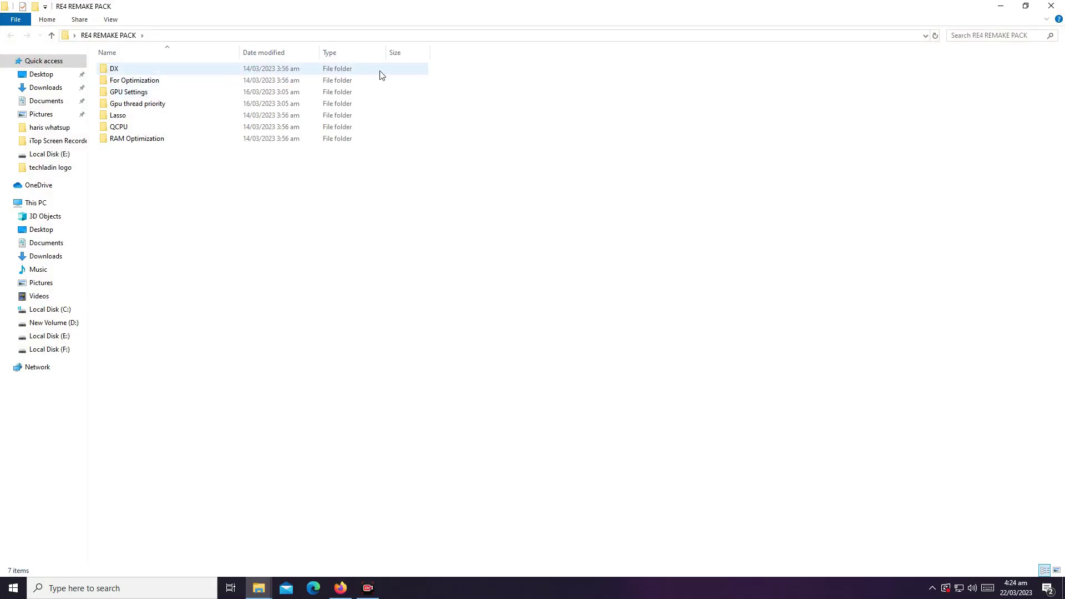
Step: Run the DX folder's Directx 12 installer, accepting the agreement through to Finish
{"action": "double_click", "coordinate": [189, 73]}
{"action": "left_click", "coordinate": [190, 72]}
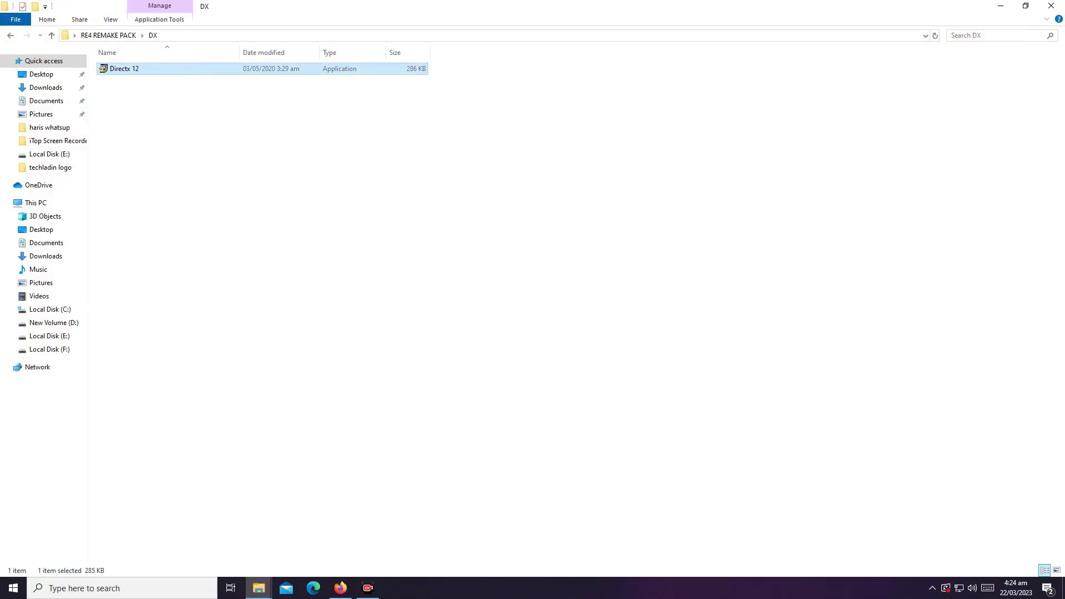
{"action": "double_click", "coordinate": [190, 72]}
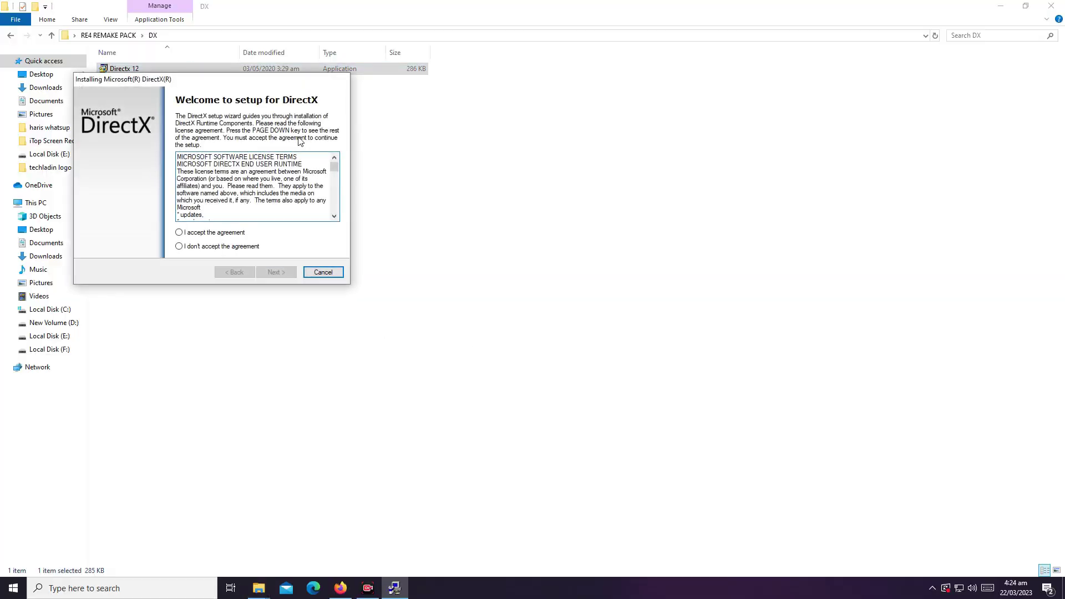
{"action": "left_click", "coordinate": [477, 261]}
{"action": "left_click", "coordinate": [531, 301]}
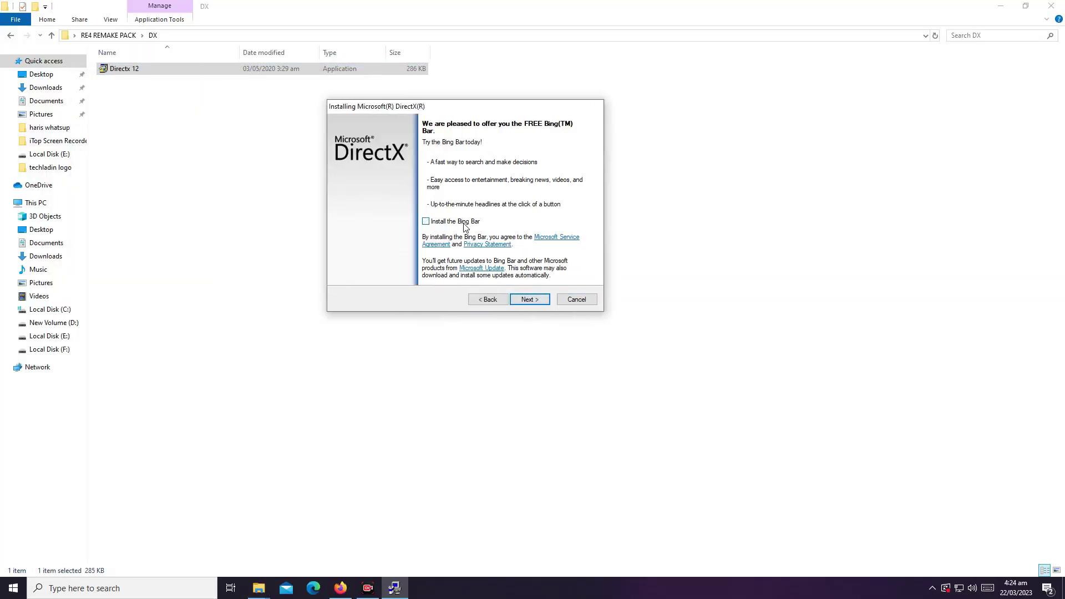
{"action": "left_click", "coordinate": [530, 300]}
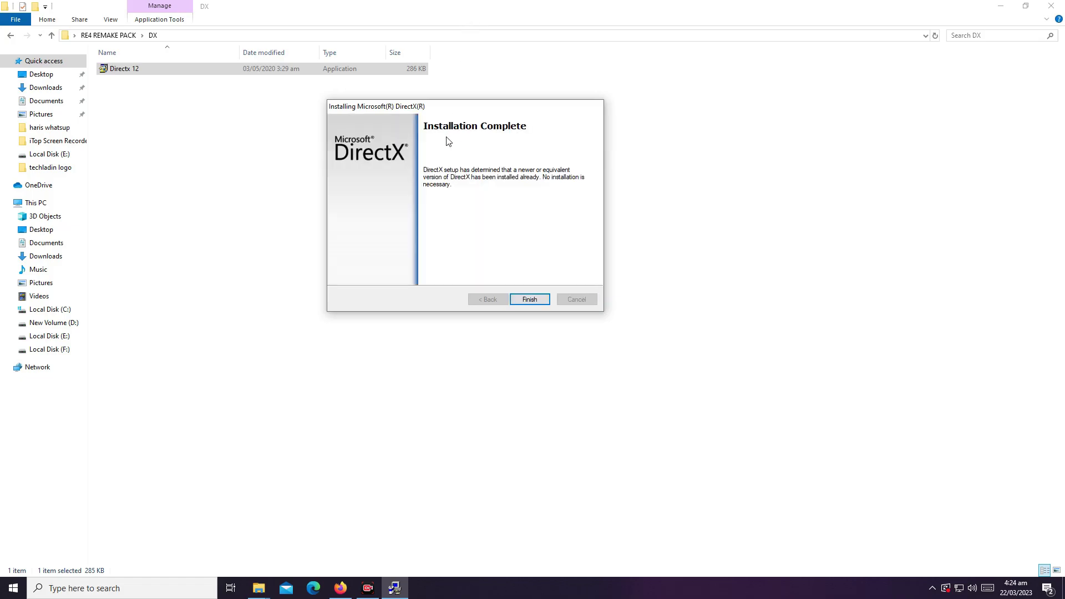
{"action": "left_click_drag", "start_coordinate": [369, 111], "coordinate": [361, 115]}
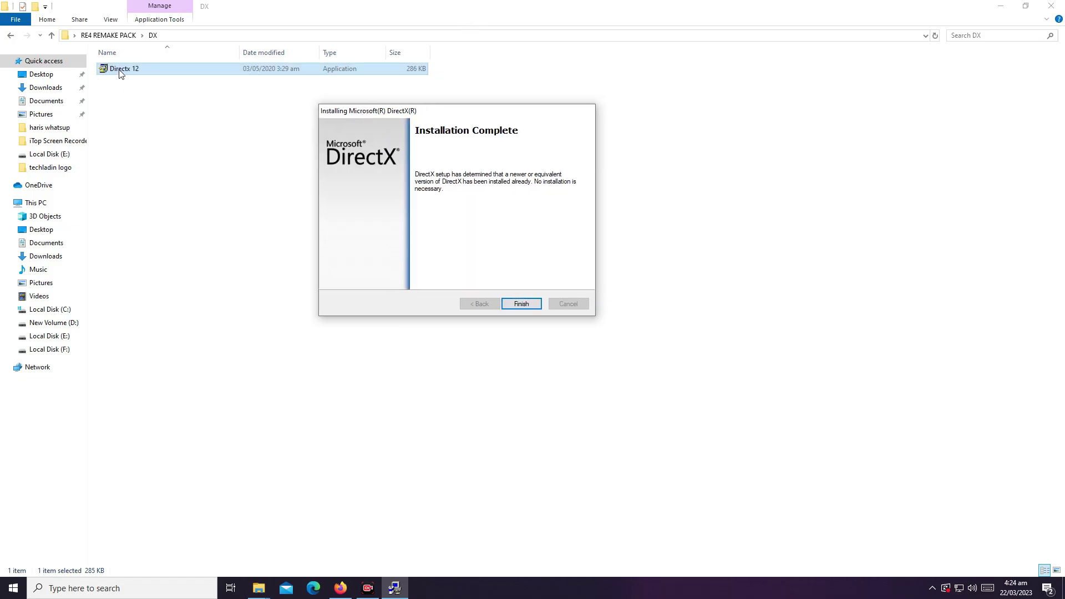
{"action": "left_click", "coordinate": [522, 306]}
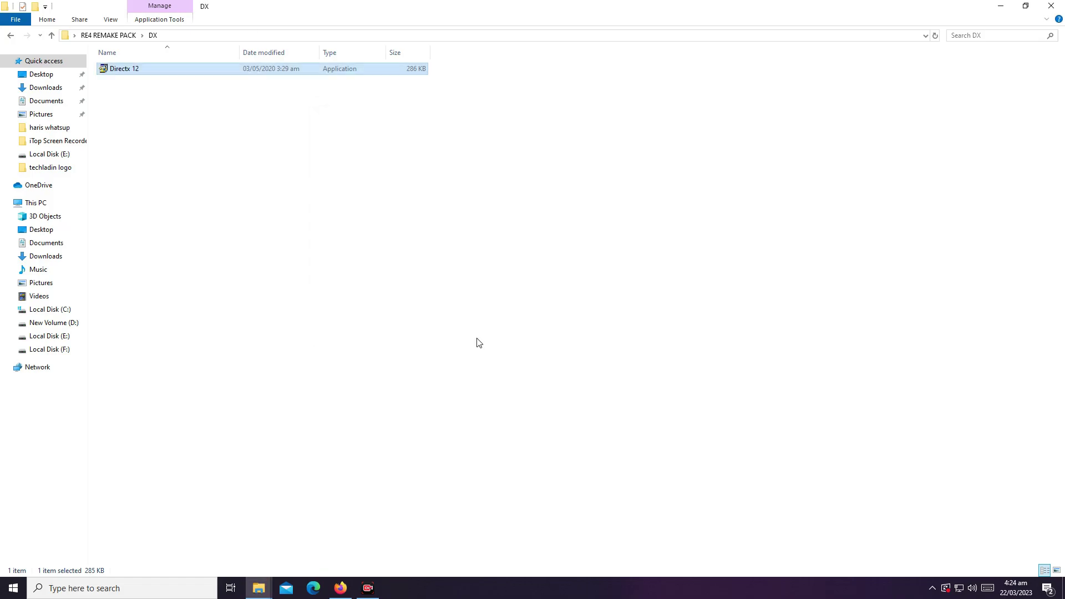
Step: In the For Optimization folder, merge the CPU Optimization registry file
{"action": "left_click", "coordinate": [8, 36]}
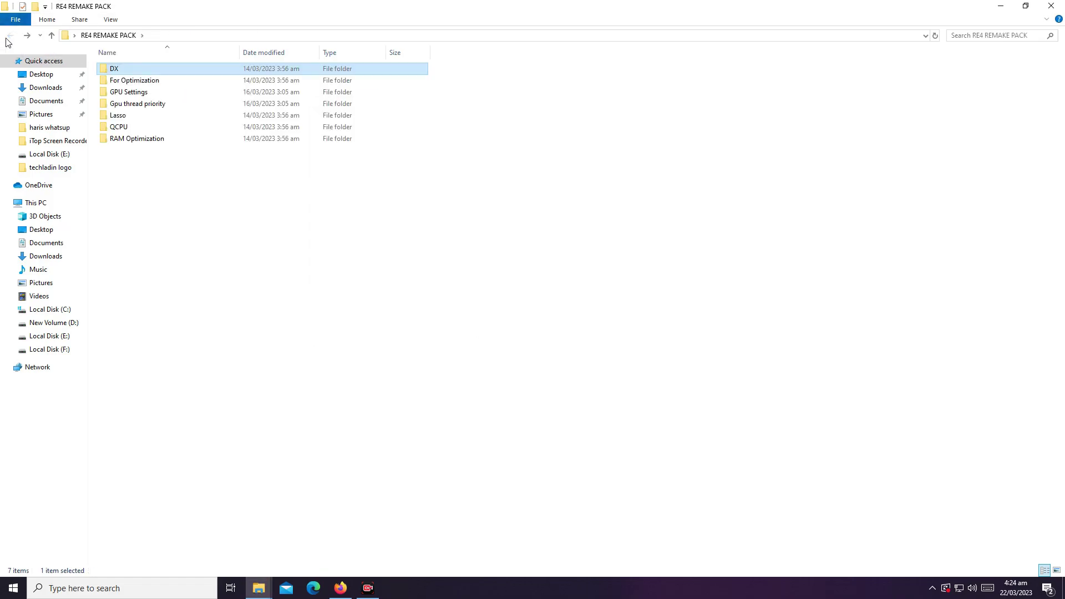
{"action": "double_click", "coordinate": [175, 80]}
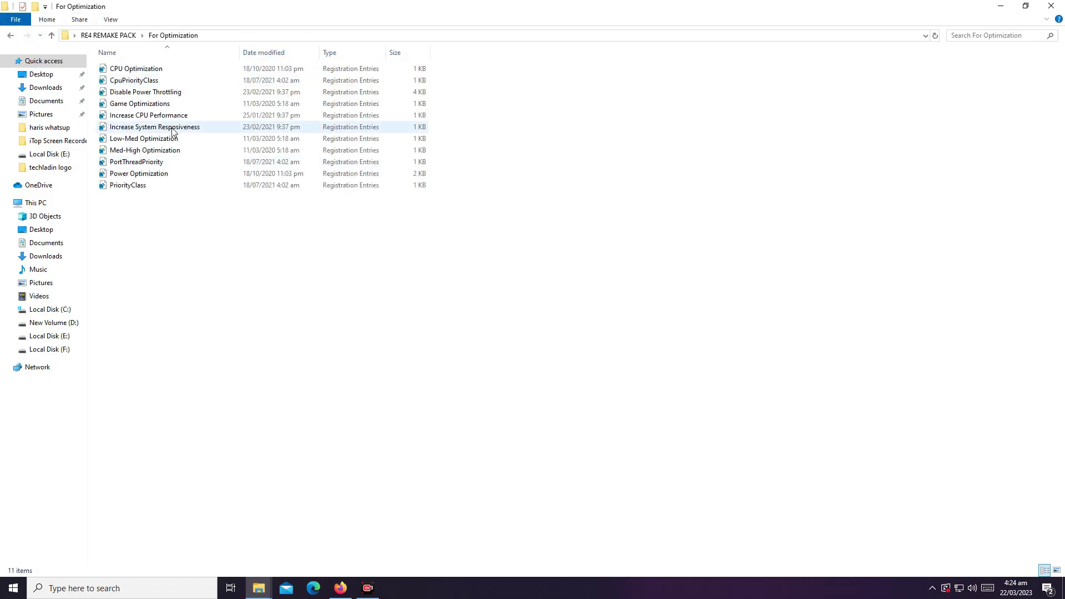
{"action": "mouse_move", "coordinate": [161, 291]}
{"action": "left_mouse_down"}
{"action": "mouse_move", "coordinate": [75, 61]}
{"action": "mouse_move", "coordinate": [133, 72]}
{"action": "left_mouse_up"}
{"action": "left_click", "coordinate": [133, 71]}
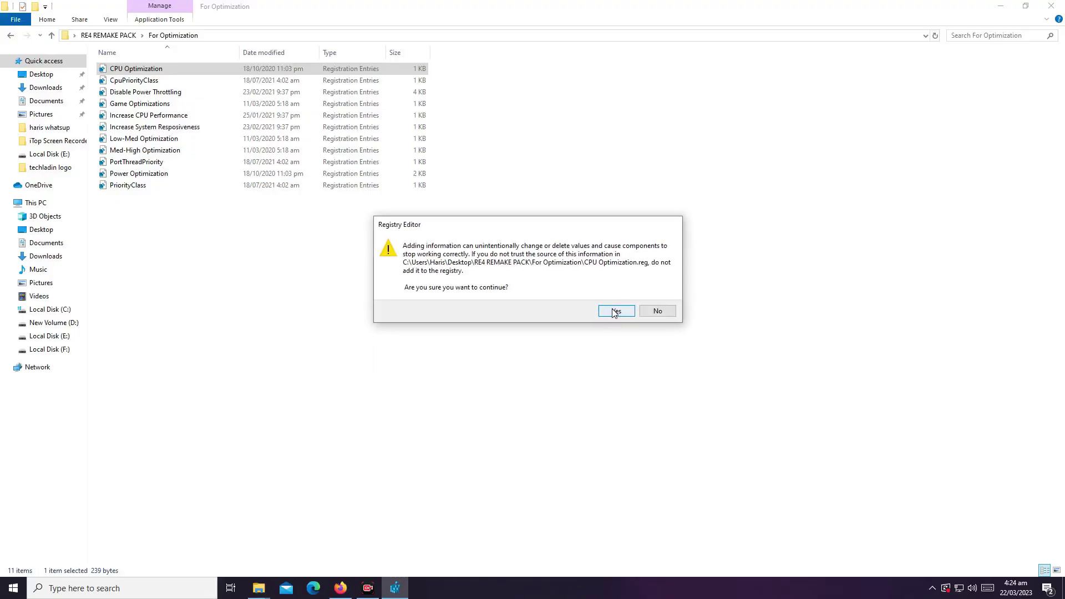
{"action": "left_click", "coordinate": [616, 309]}
{"action": "left_click", "coordinate": [659, 295]}
Step: Merge the CpuPriorityClass and Game Optimizations registry files
{"action": "left_click", "coordinate": [139, 81]}
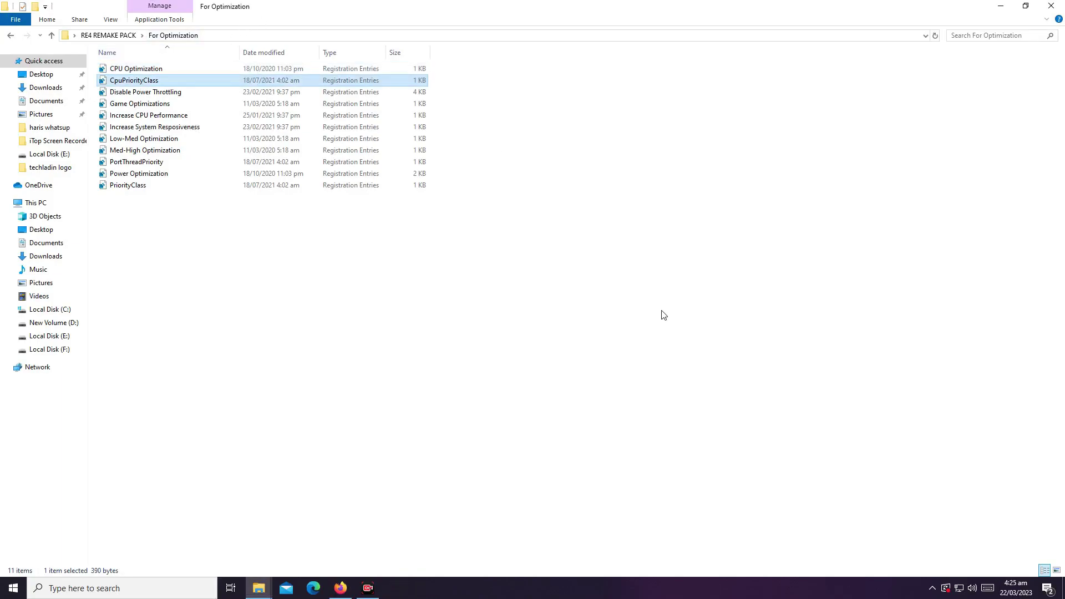
{"action": "key", "text": "Return"}
{"action": "left_click", "coordinate": [619, 310]}
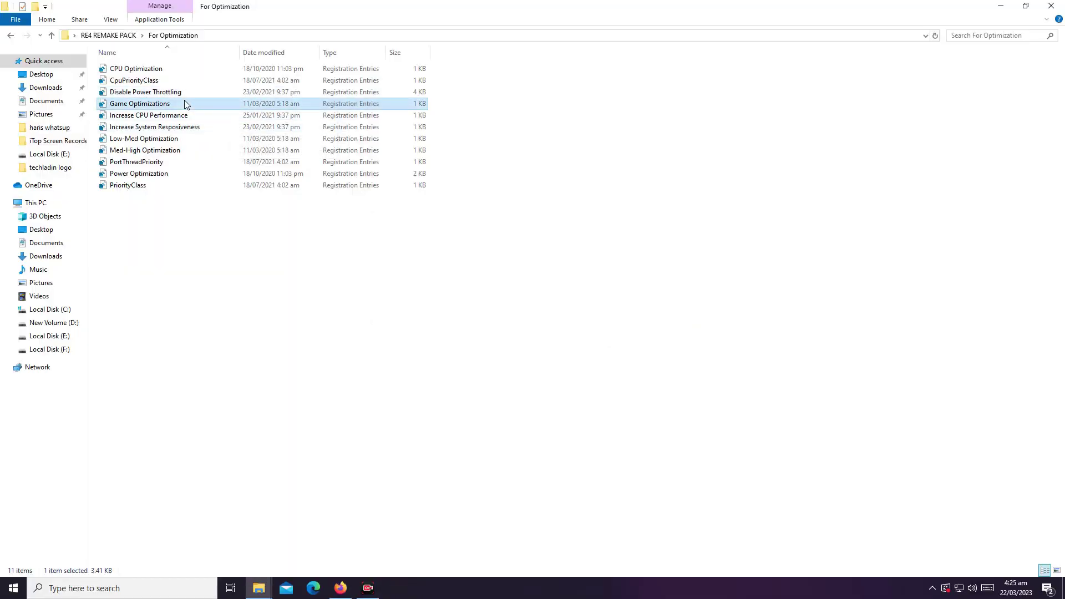
{"action": "key", "text": "Return"}
{"action": "left_click", "coordinate": [613, 310]}
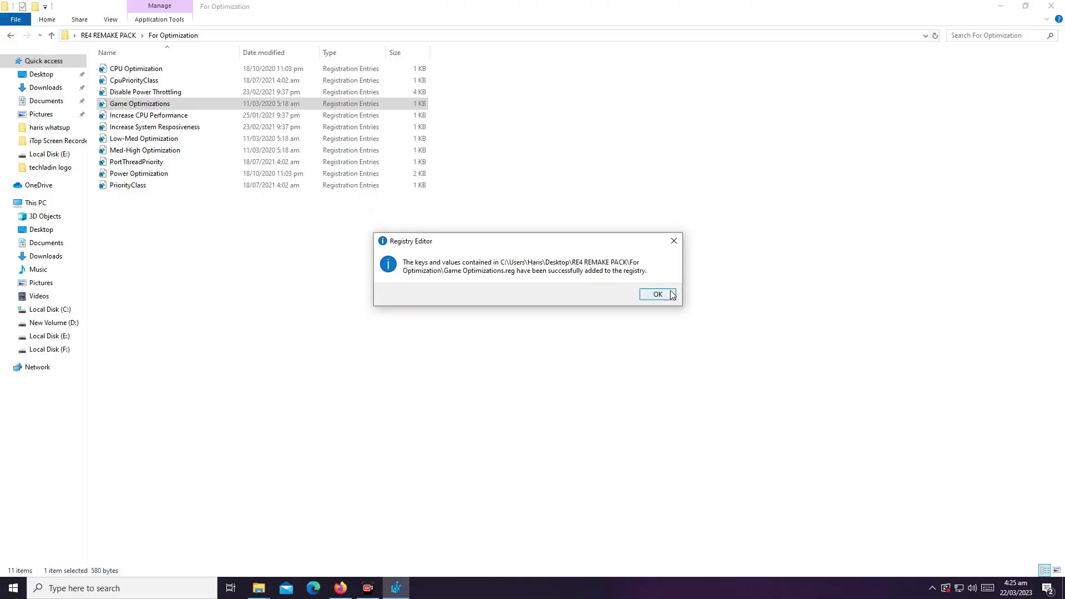
{"action": "left_click", "coordinate": [657, 295]}
Step: Merge Increase CPU Performance, Increase System Responsiveness and Low-Med Optimization into the registry
{"action": "left_click", "coordinate": [153, 116]}
{"action": "key", "text": "Return"}
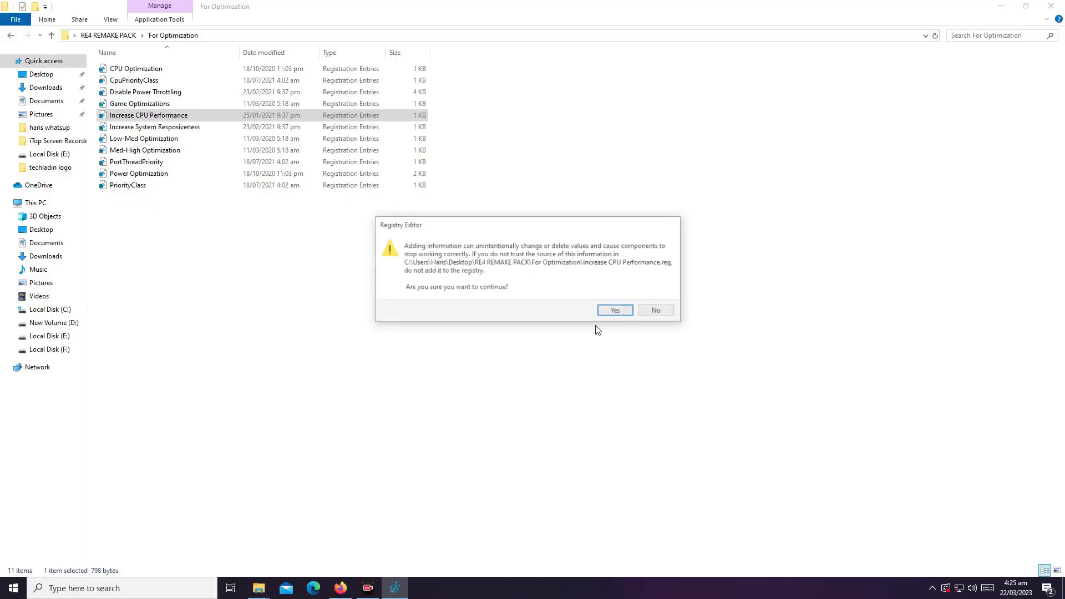
{"action": "left_click", "coordinate": [614, 310]}
{"action": "left_click", "coordinate": [656, 295]}
{"action": "left_click", "coordinate": [119, 127]}
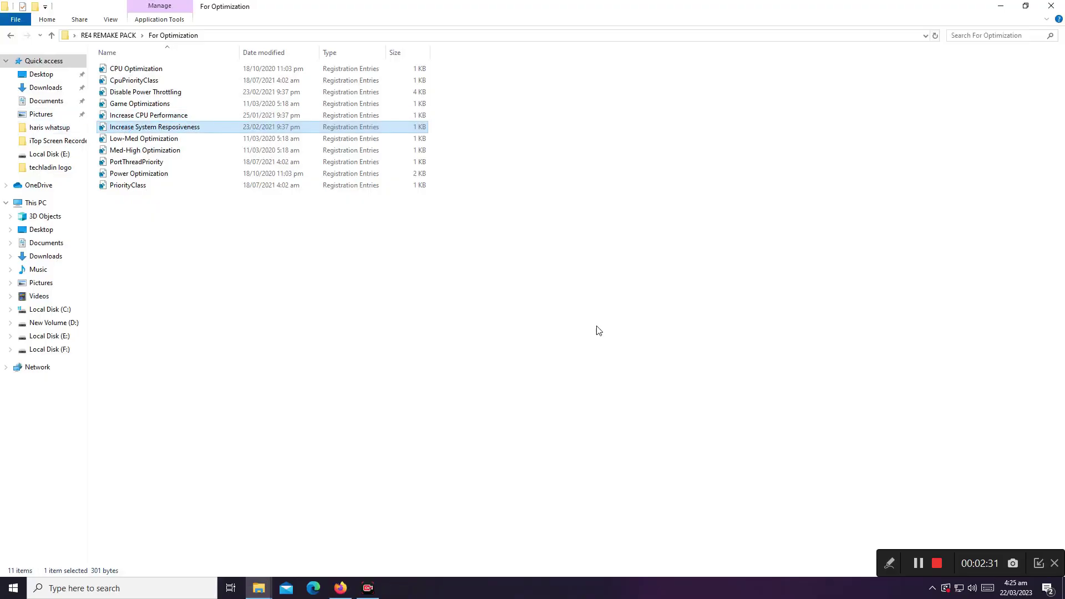
{"action": "key", "text": "Return"}
{"action": "left_click", "coordinate": [613, 310]}
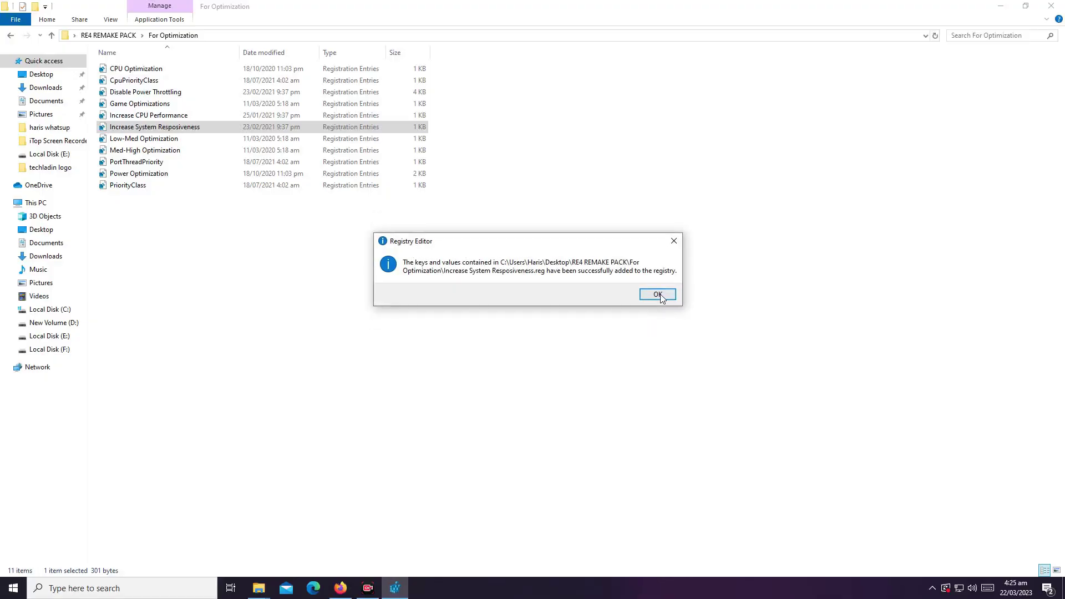
{"action": "left_click", "coordinate": [657, 294]}
{"action": "left_click", "coordinate": [177, 140]}
{"action": "key", "text": "Return"}
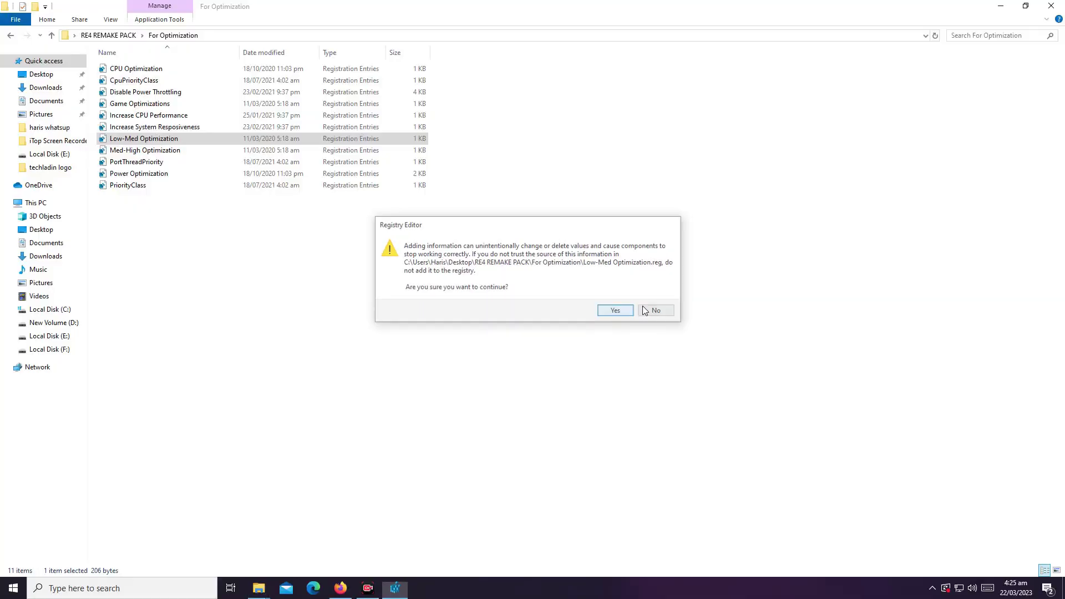
{"action": "left_click", "coordinate": [615, 309]}
{"action": "left_click", "coordinate": [657, 294]}
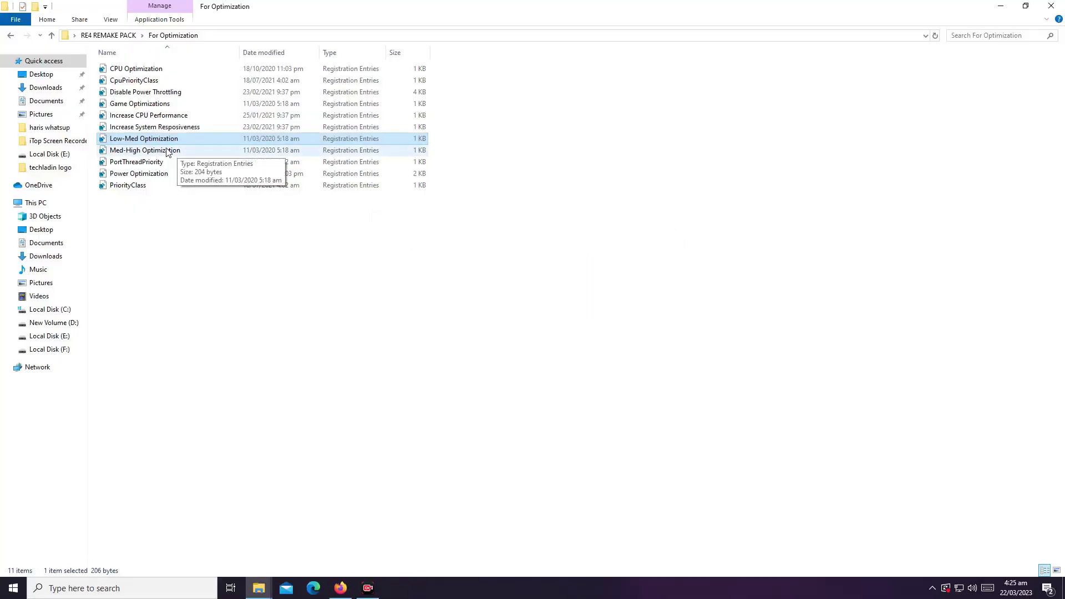
Step: Merge the Med-High Optimization, PortThreadPriority and Power Optimization registry files
{"action": "left_click", "coordinate": [145, 149]}
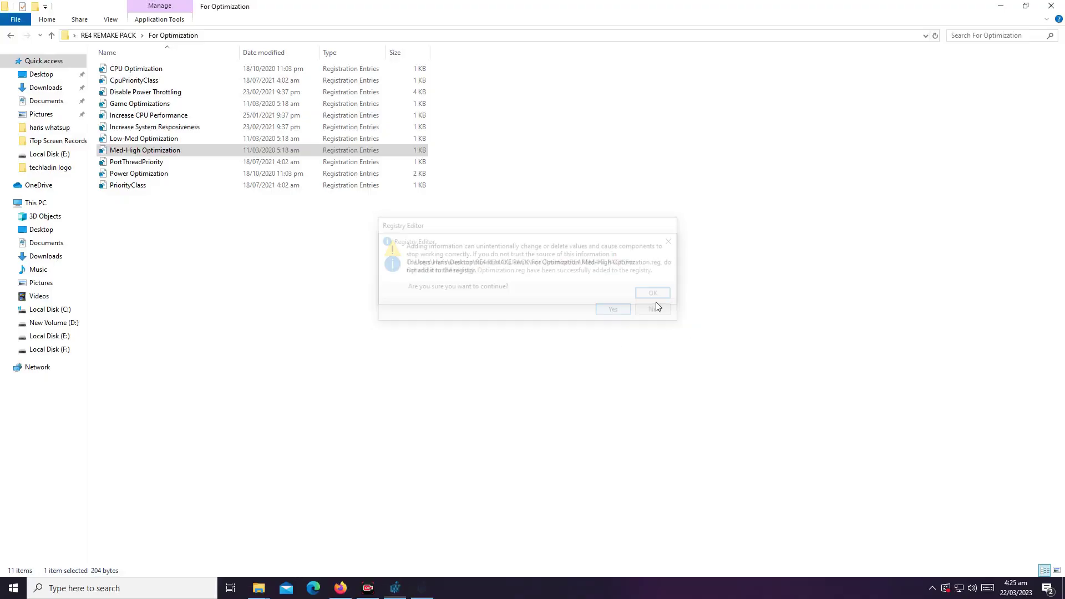
{"action": "left_click", "coordinate": [657, 295]}
{"action": "left_click", "coordinate": [205, 163]}
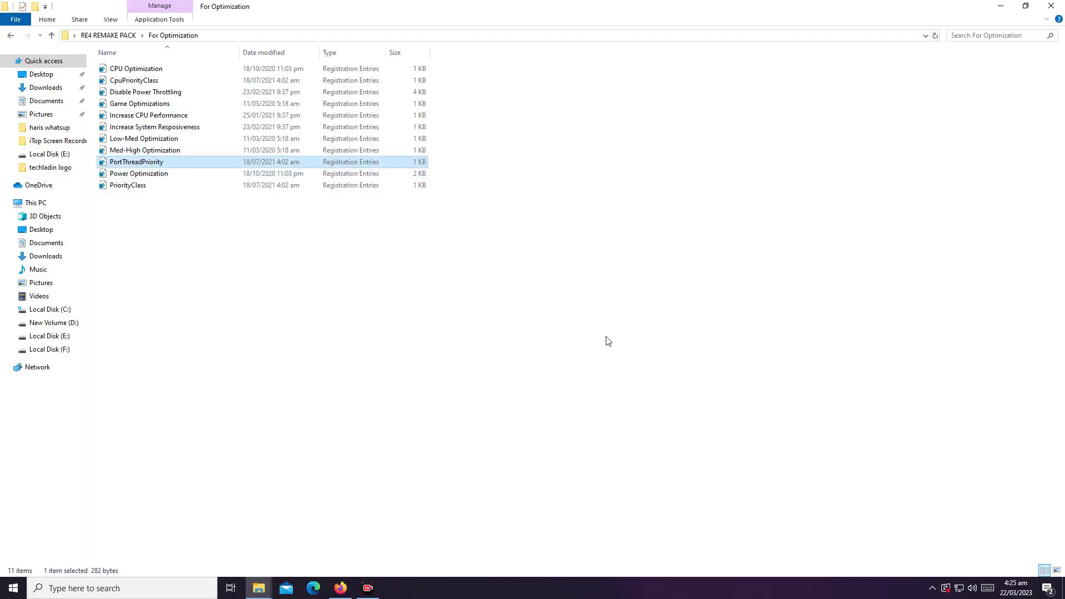
{"action": "left_click", "coordinate": [614, 310]}
{"action": "left_click", "coordinate": [657, 296]}
{"action": "left_click", "coordinate": [206, 172]}
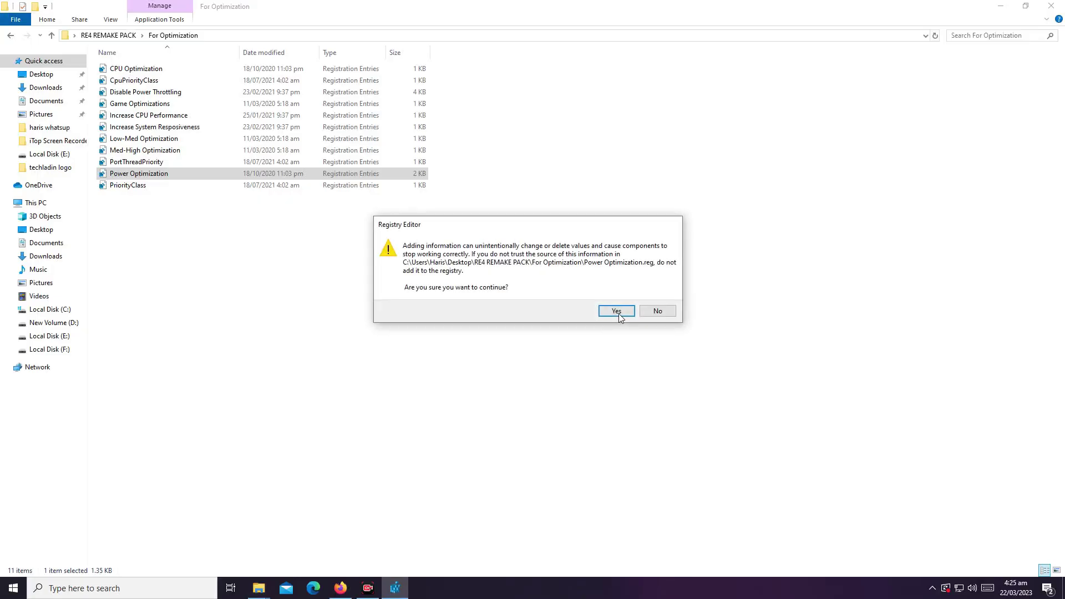
{"action": "left_click", "coordinate": [615, 310]}
{"action": "left_click", "coordinate": [657, 294]}
Step: Merge the PriorityClass registry file and dismiss the success message
{"action": "left_click", "coordinate": [171, 186]}
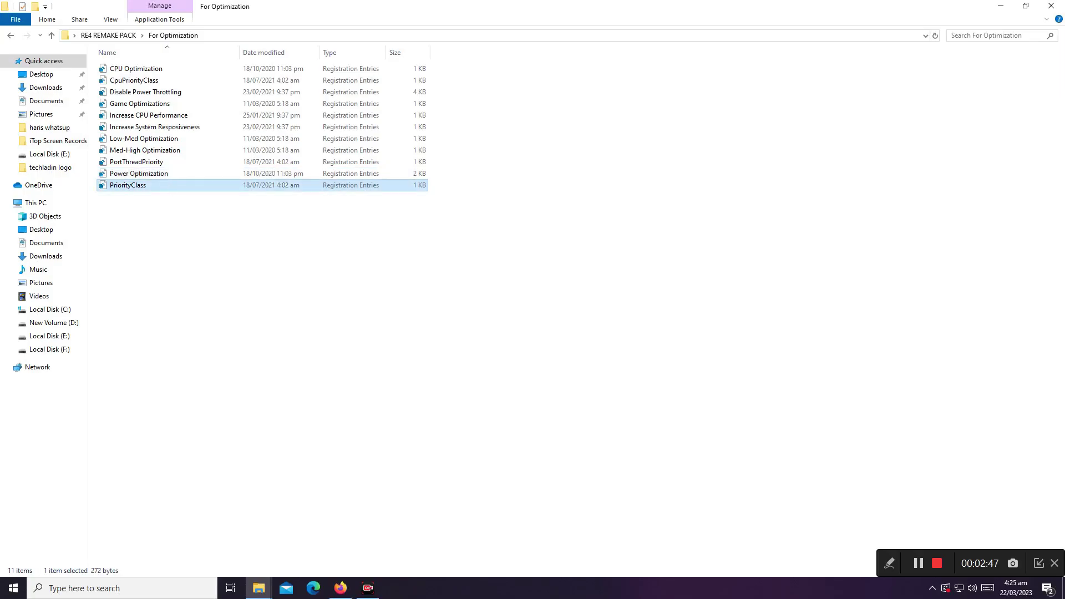
{"action": "key", "text": "Return"}
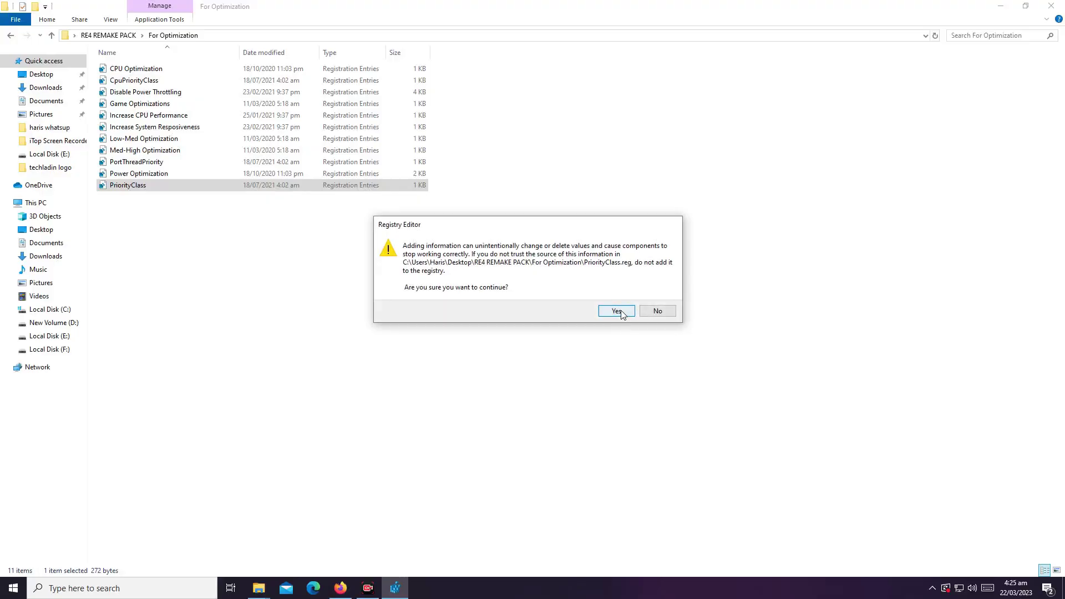
{"action": "left_click", "coordinate": [615, 310]}
{"action": "left_click", "coordinate": [651, 299]}
{"action": "left_click_drag", "start_coordinate": [42, 296], "coordinate": [109, 292]}
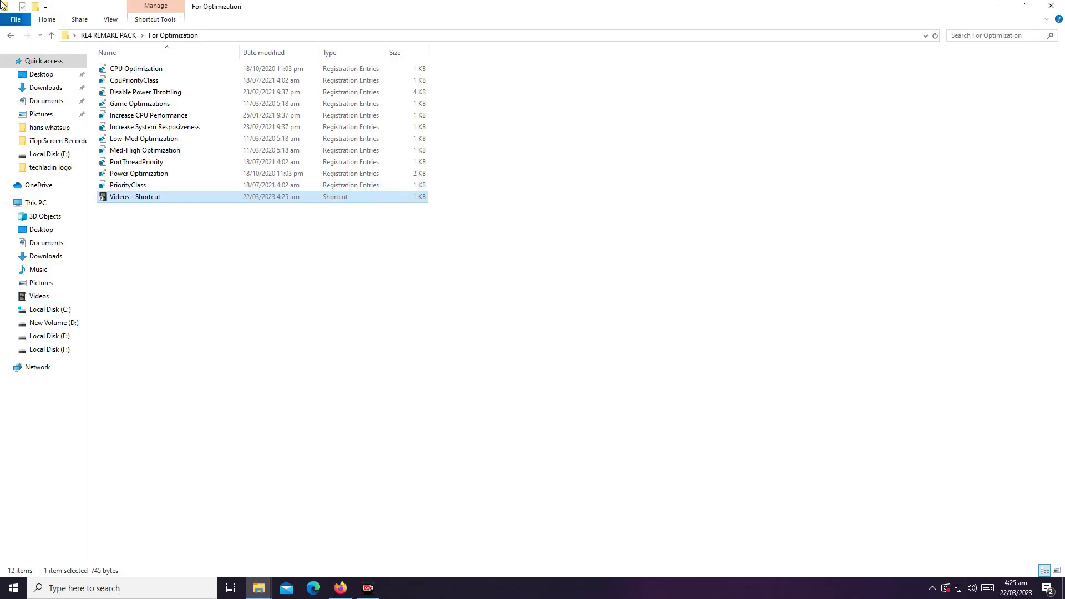
Step: In GPU Settings, view the AMD settings image in Photos and return to the folder
{"action": "left_click", "coordinate": [10, 37]}
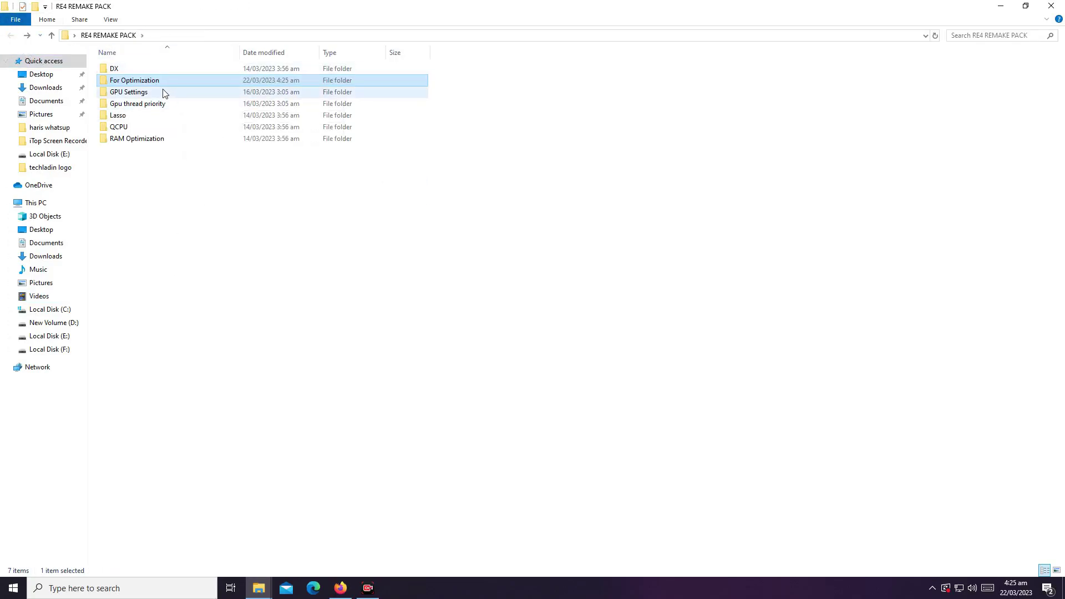
{"action": "double_click", "coordinate": [129, 91]}
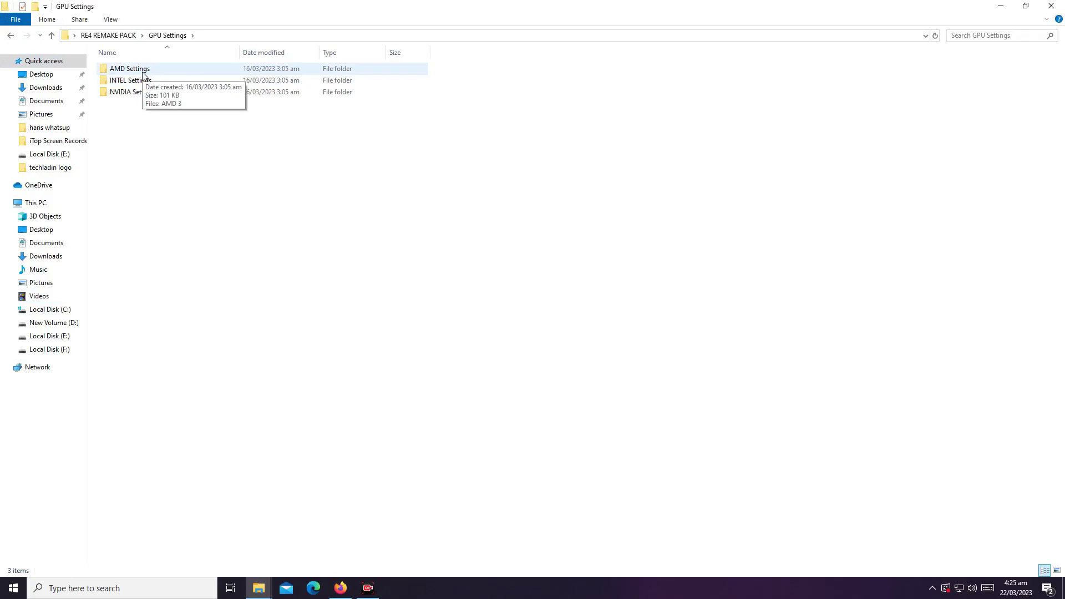
{"action": "double_click", "coordinate": [146, 71]}
{"action": "double_click", "coordinate": [125, 83]}
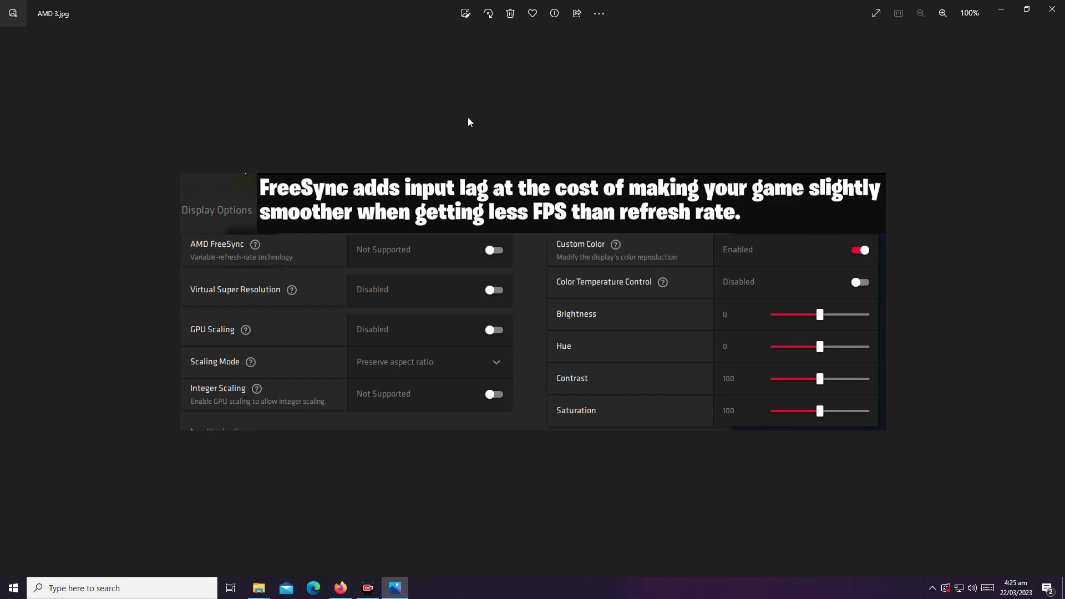
{"action": "left_click", "coordinate": [1051, 8]}
{"action": "left_click", "coordinate": [10, 35]}
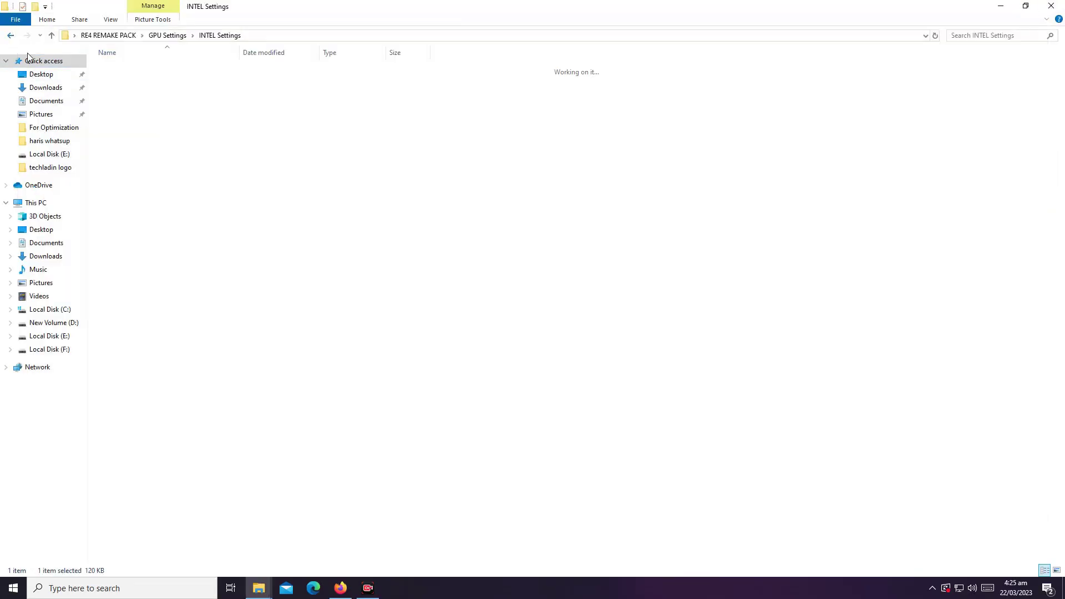
Step: In NVIDIA Settings, merge the Unhide SILK Smoothness (PC Only) registry file
{"action": "double_click", "coordinate": [133, 94]}
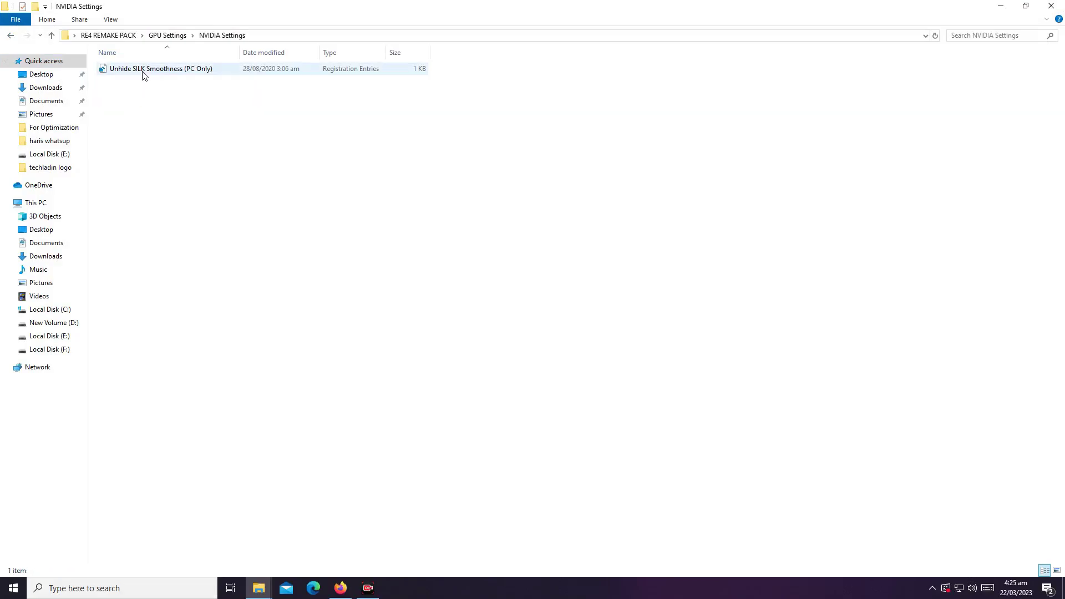
{"action": "left_click", "coordinate": [141, 70]}
{"action": "key", "text": "Return"}
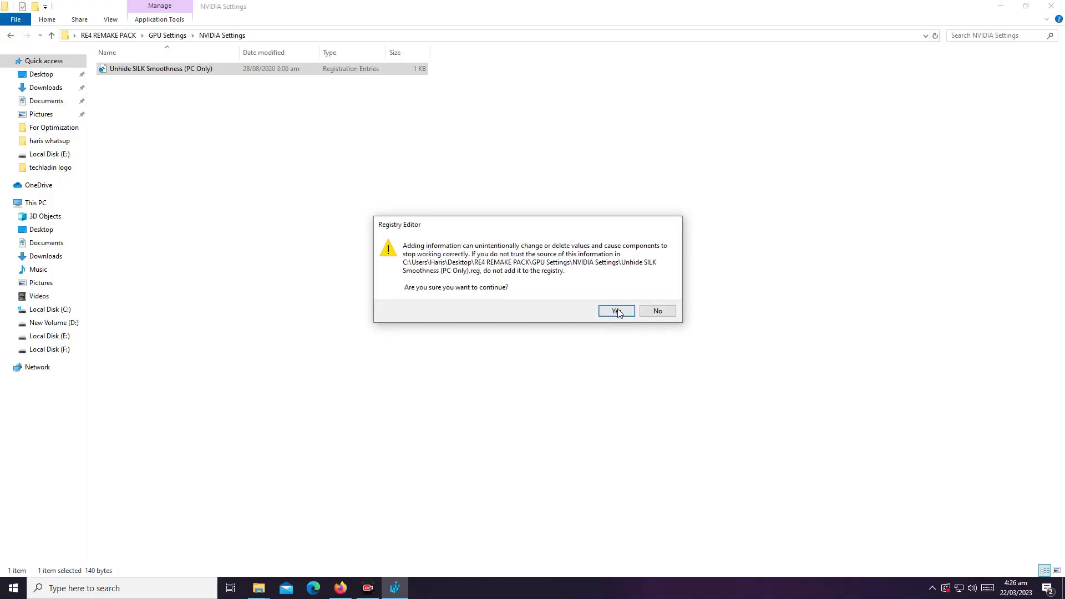
{"action": "key", "text": "Return"}
Step: Review the three Gpu thread priority entries (AMD, Intel, NVIDIA), then open the Lasso folder
{"action": "left_click", "coordinate": [660, 298]}
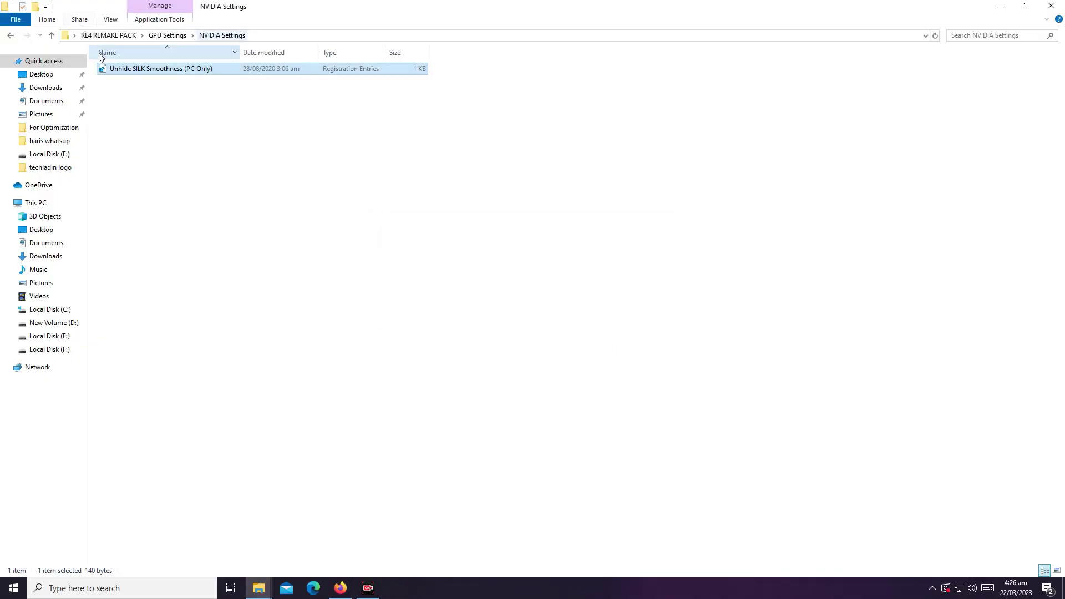
{"action": "left_click", "coordinate": [11, 36]}
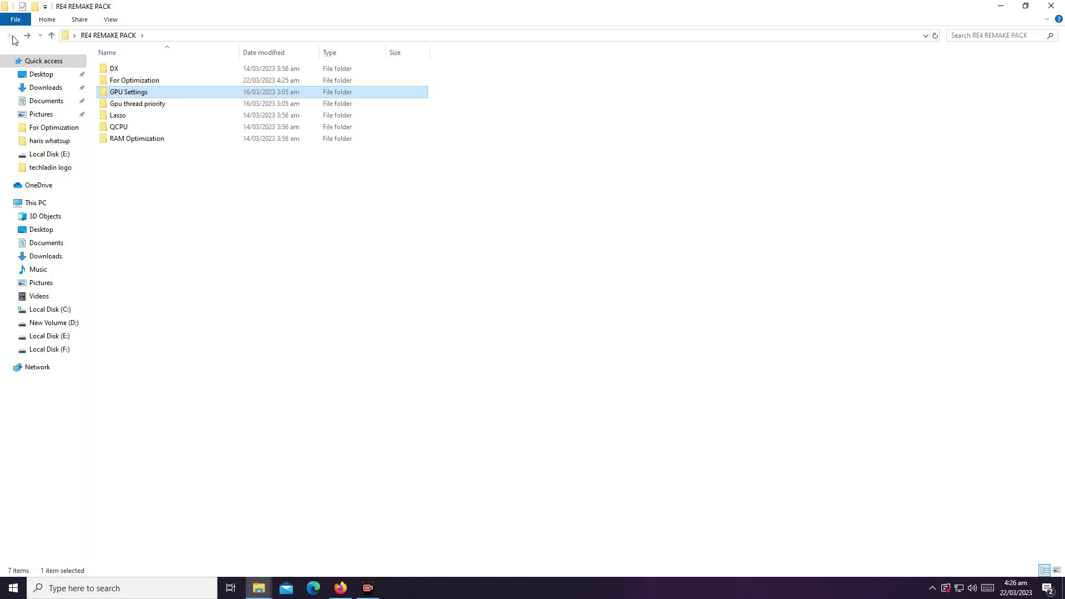
{"action": "double_click", "coordinate": [137, 106]}
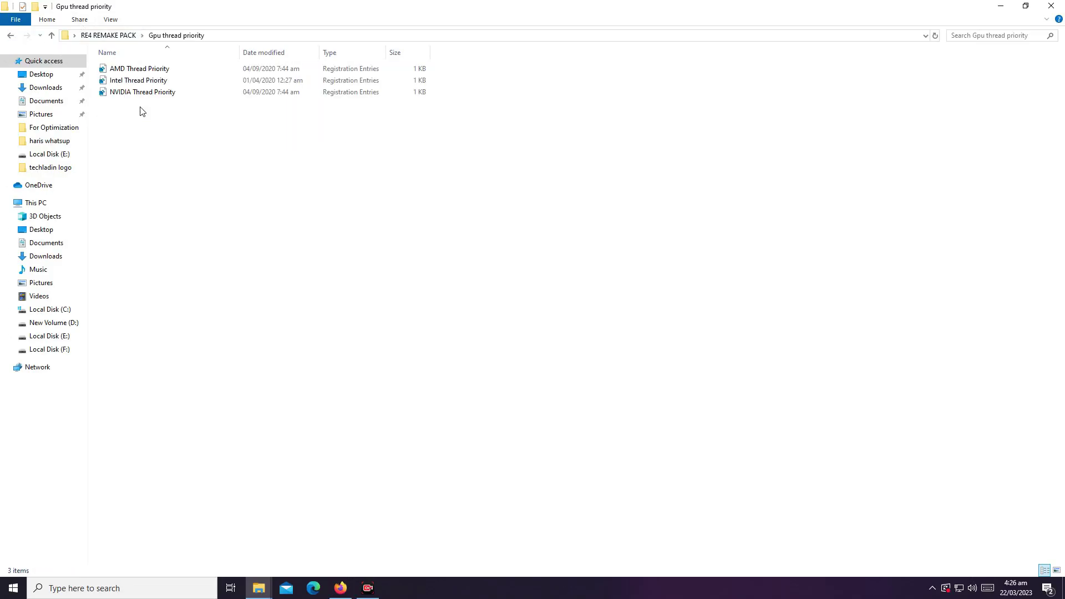
{"action": "left_click_drag", "start_coordinate": [149, 163], "coordinate": [175, 69]}
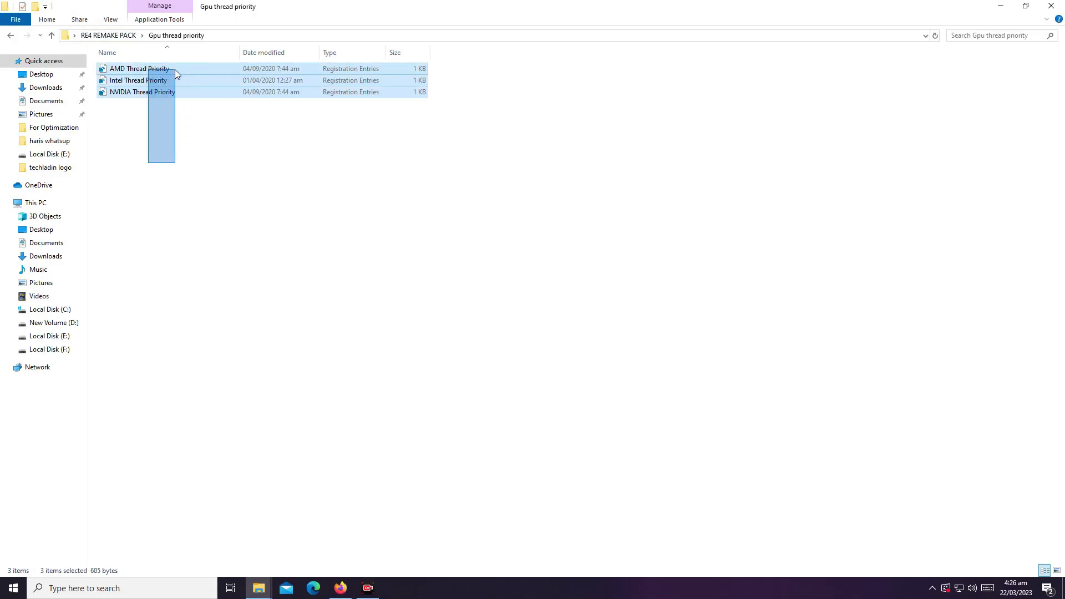
{"action": "left_click", "coordinate": [10, 36]}
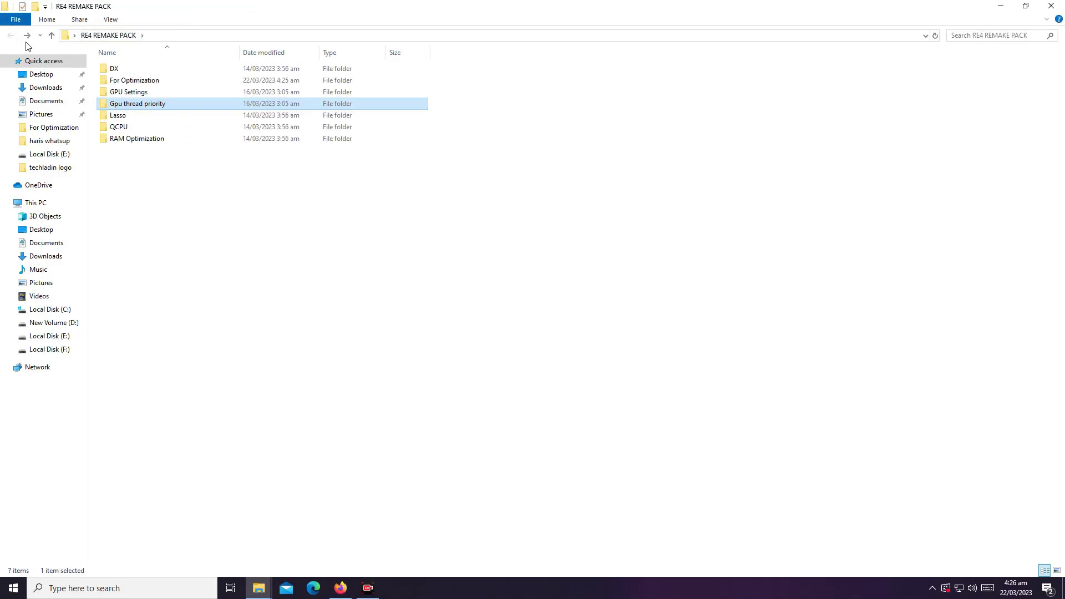
{"action": "double_click", "coordinate": [163, 115]}
Step: Browse the Bitsum Process Lasso Pro folders down to Setup and show Process Lasso from the tray
{"action": "right_click", "coordinate": [142, 81]}
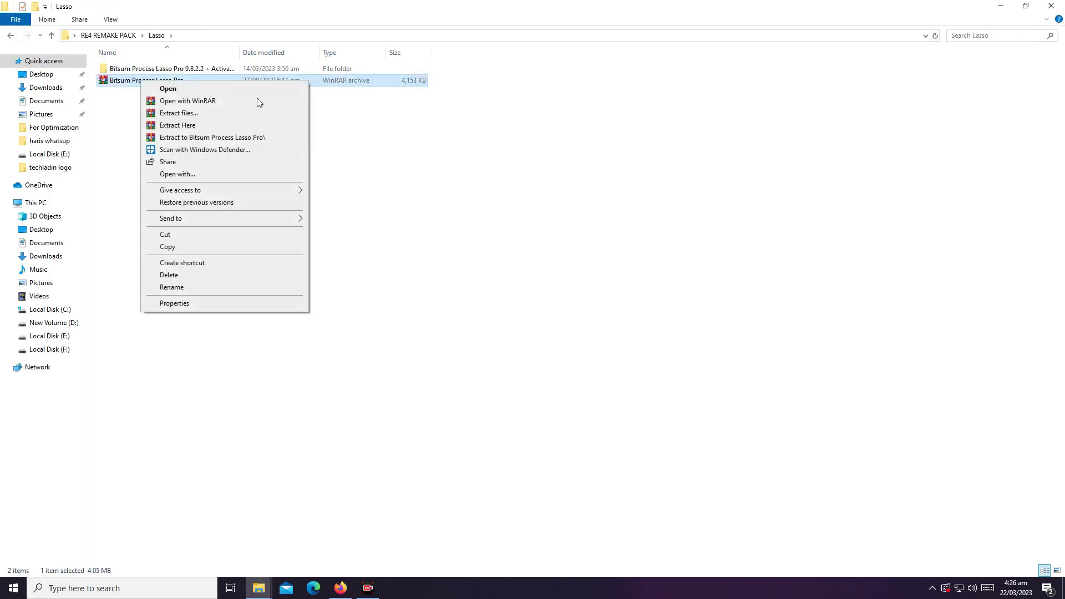
{"action": "double_click", "coordinate": [166, 70]}
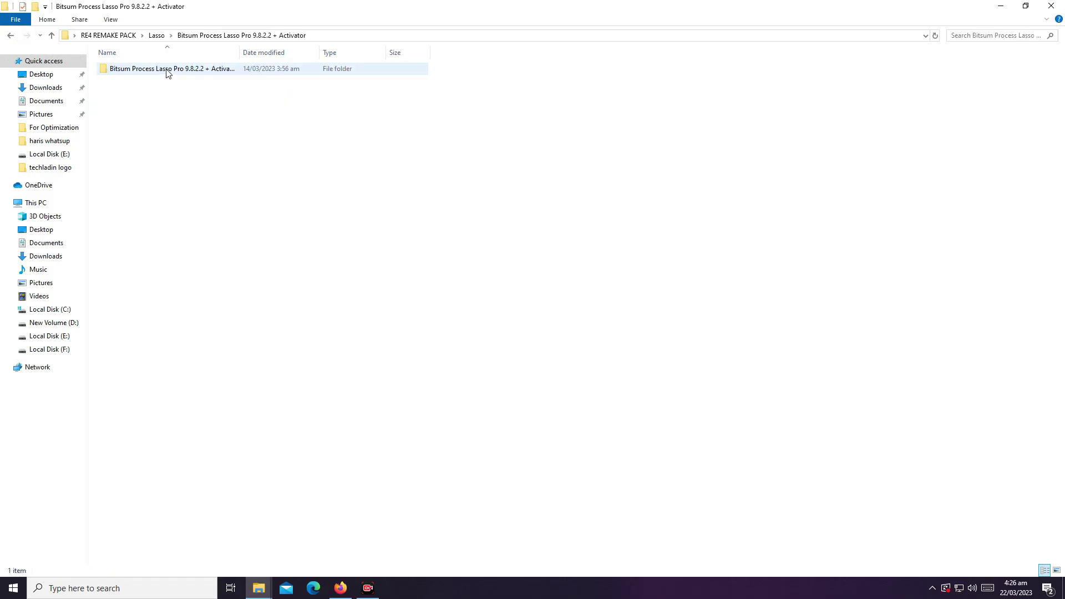
{"action": "double_click", "coordinate": [142, 74]}
{"action": "left_click", "coordinate": [143, 84]}
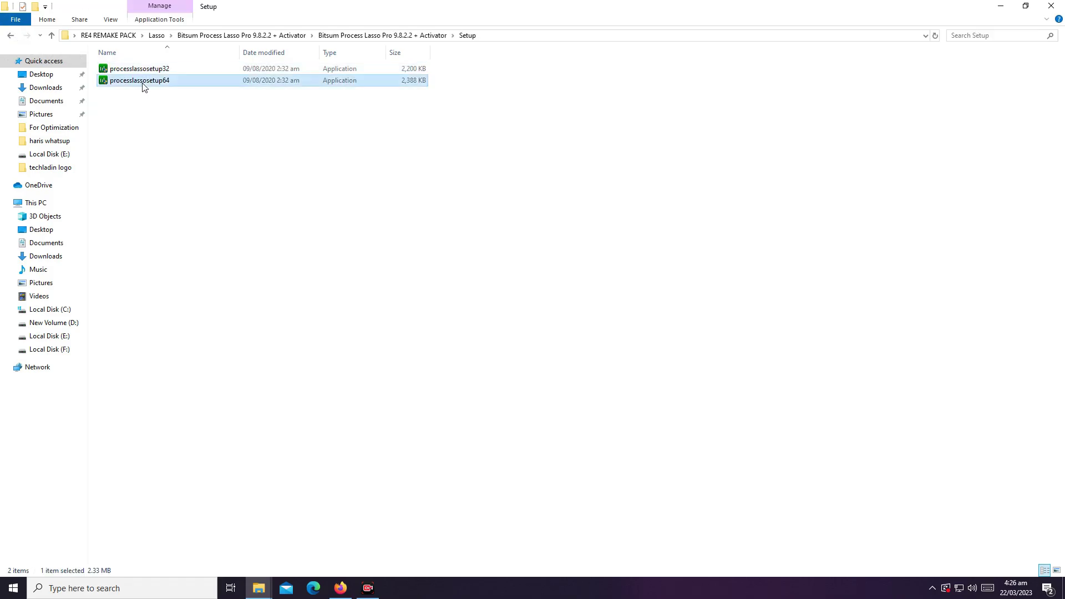
{"action": "left_click", "coordinate": [932, 588]}
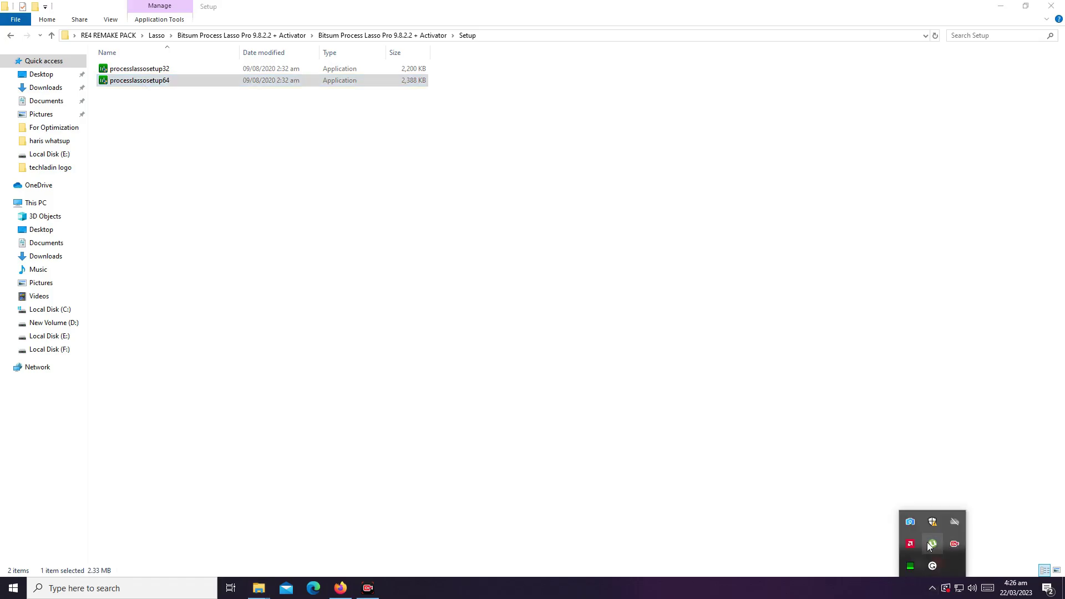
{"action": "left_click", "coordinate": [912, 568]}
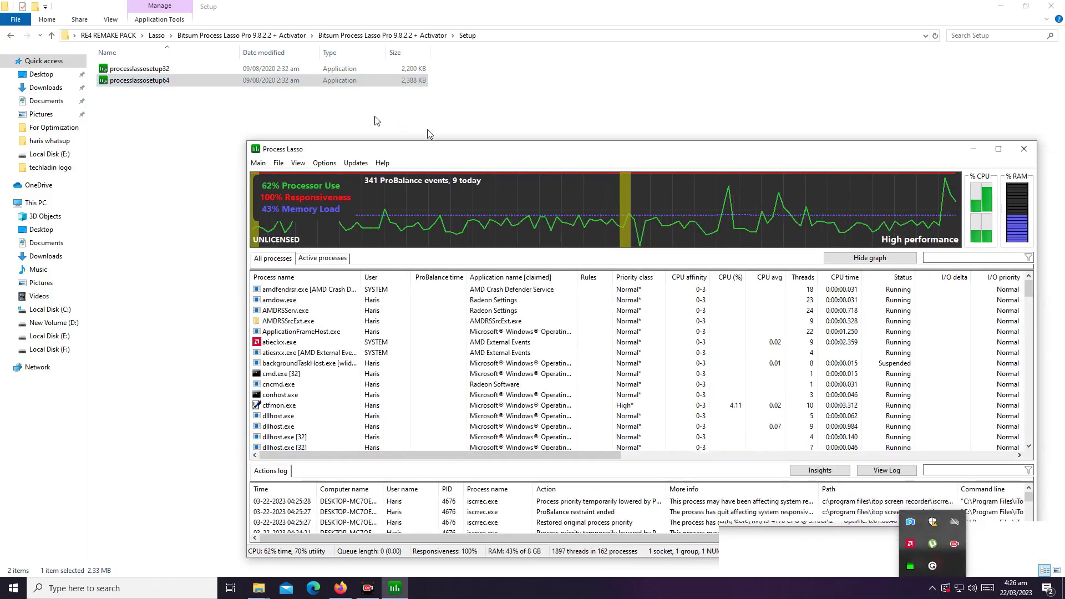
Step: Set Process Lasso's active power profile to High performance and close its window
{"action": "mouse_move", "coordinate": [517, 163]}
{"action": "left_mouse_down"}
{"action": "mouse_move", "coordinate": [353, 112]}
{"action": "mouse_move", "coordinate": [378, 98]}
{"action": "left_mouse_up"}
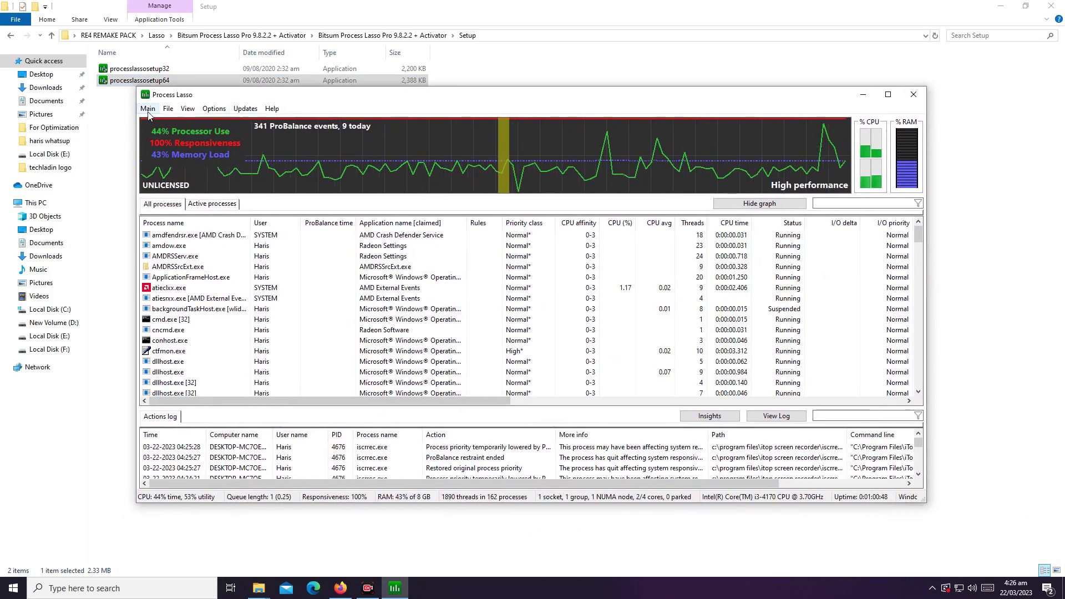
{"action": "left_click_drag", "start_coordinate": [245, 98], "coordinate": [240, 92]}
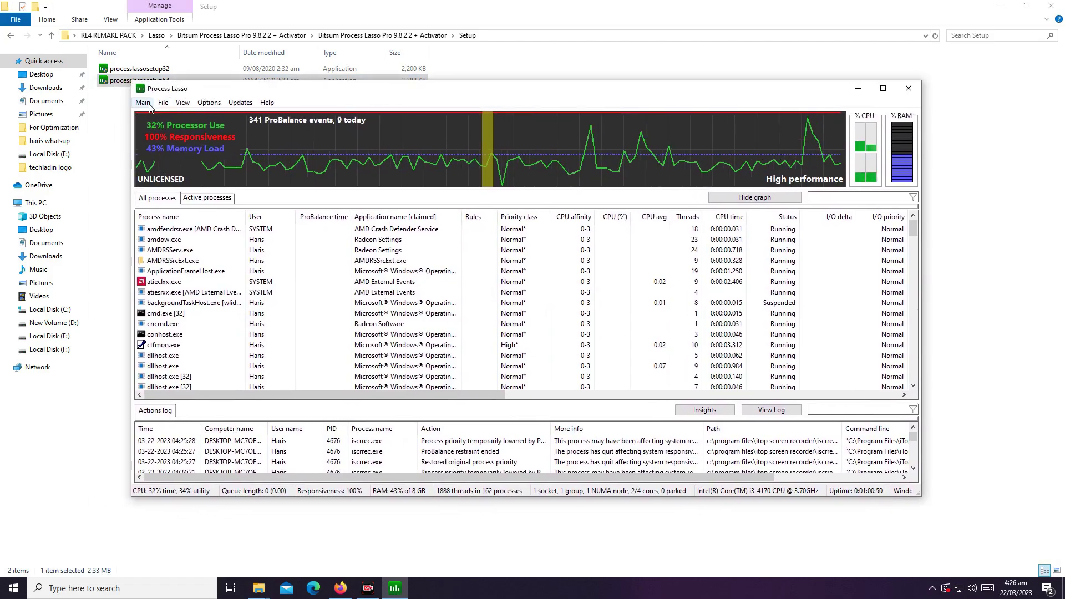
{"action": "left_click", "coordinate": [144, 102]}
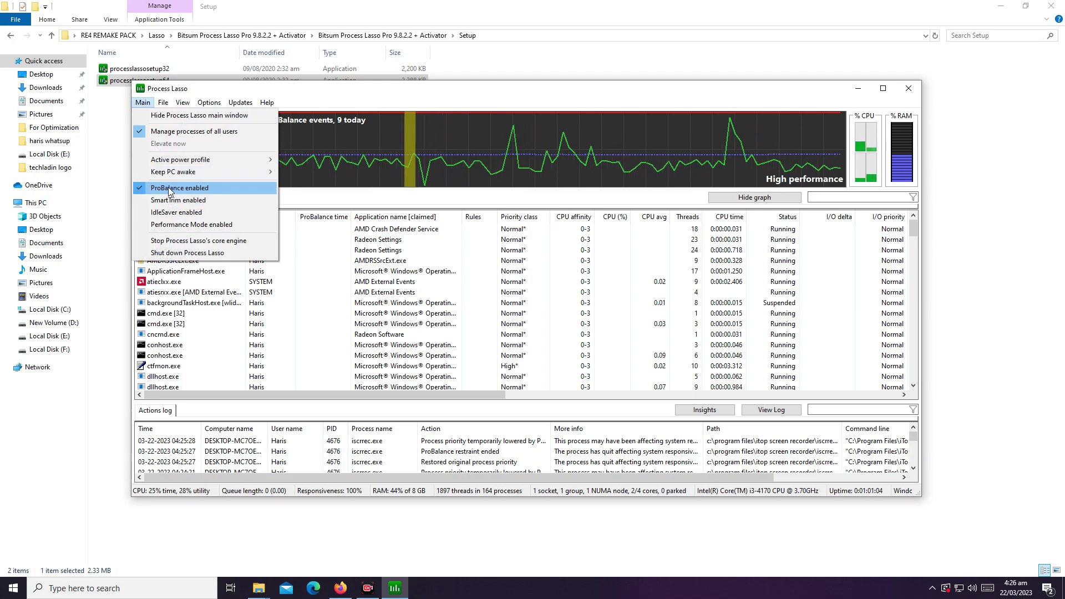
{"action": "mouse_move", "coordinate": [180, 159]}
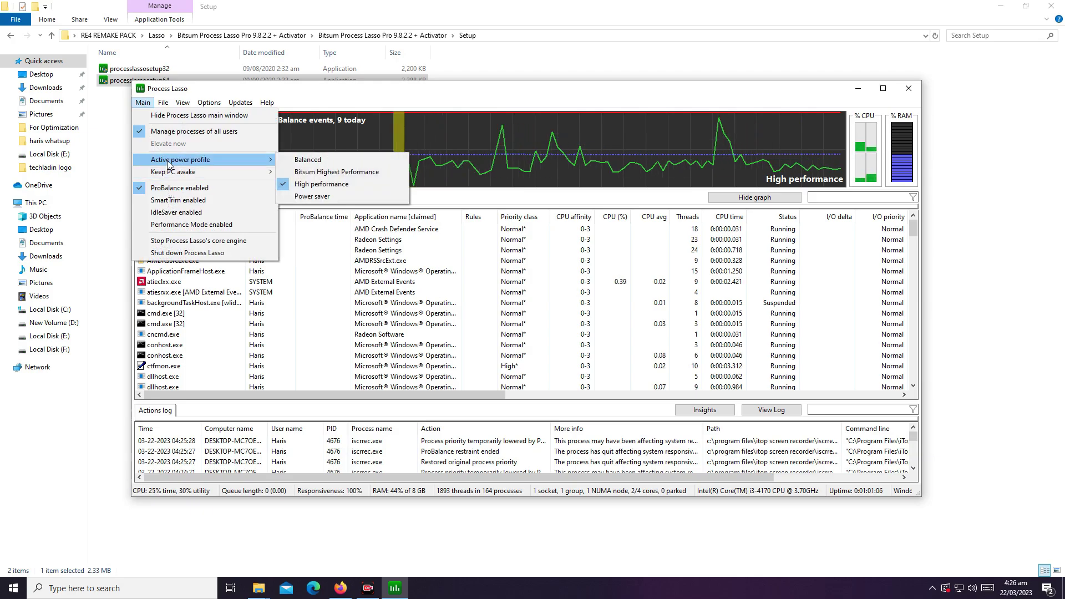
{"action": "left_click", "coordinate": [347, 181]}
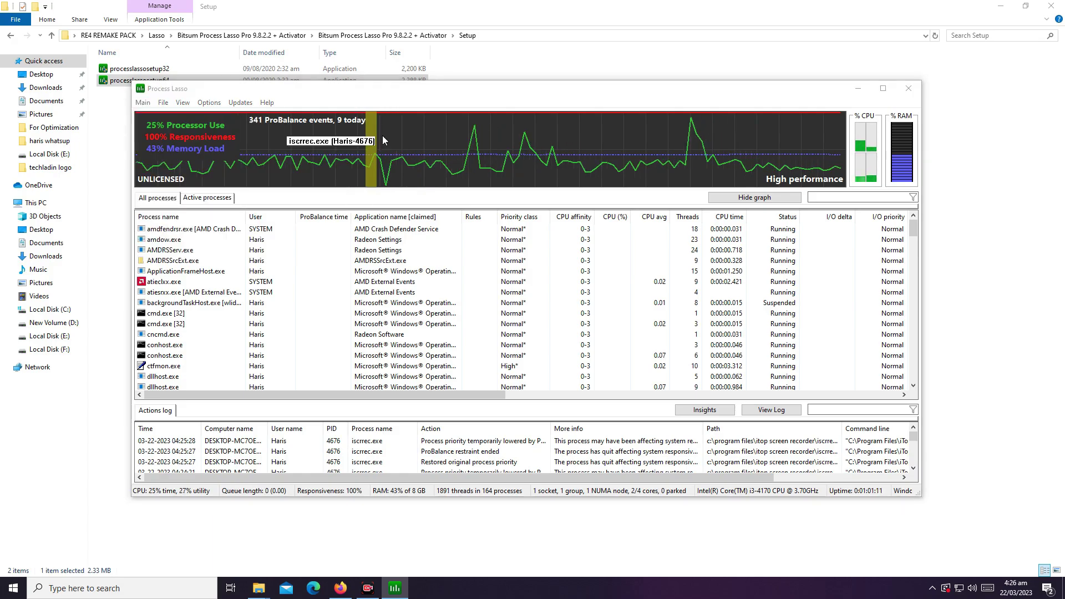
{"action": "left_click", "coordinate": [872, 88]}
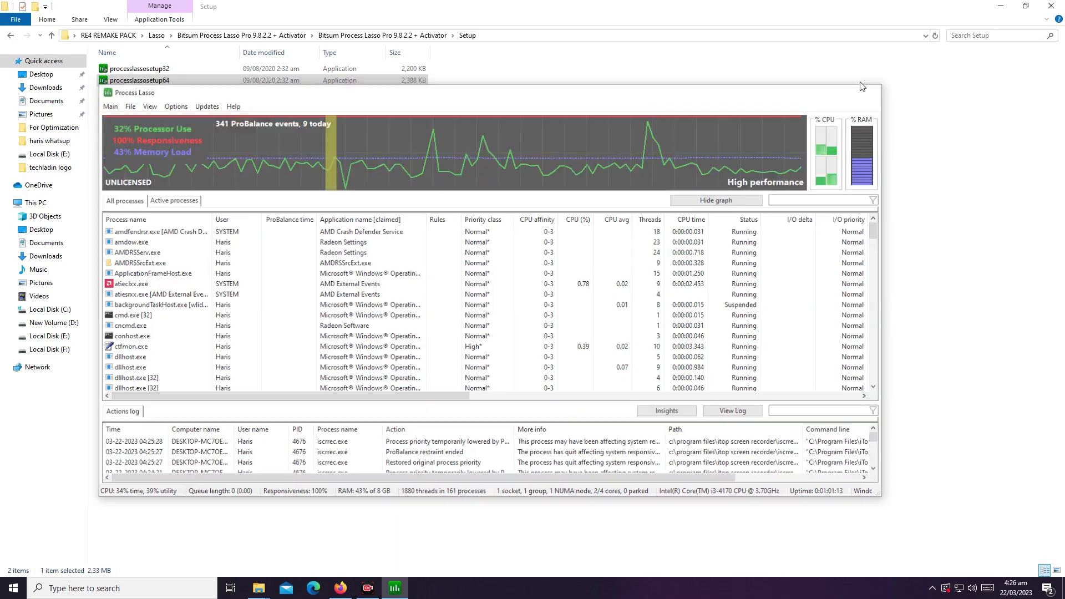
Step: In the QCPU folder, extract the QuickCpuSetup-3.0.1.0 archive here
{"action": "left_click", "coordinate": [12, 36]}
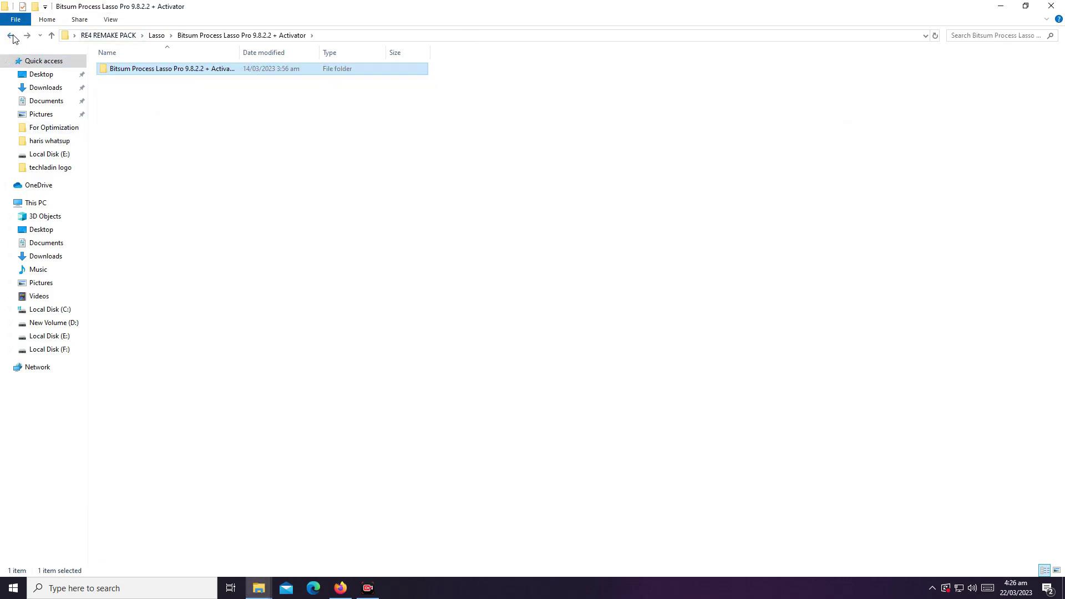
{"action": "left_click", "coordinate": [12, 35]}
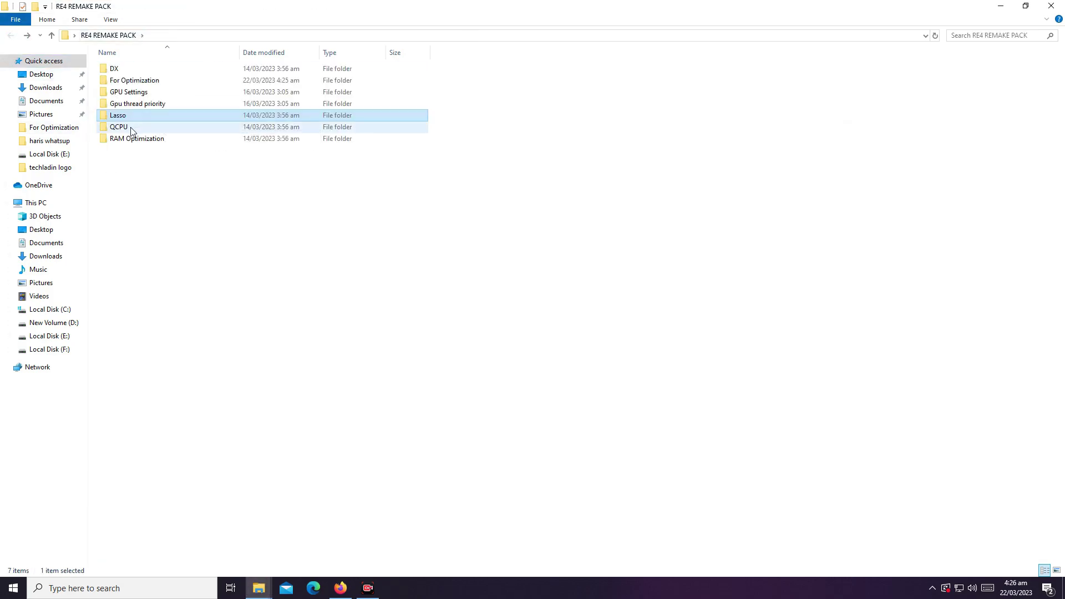
{"action": "double_click", "coordinate": [130, 131]}
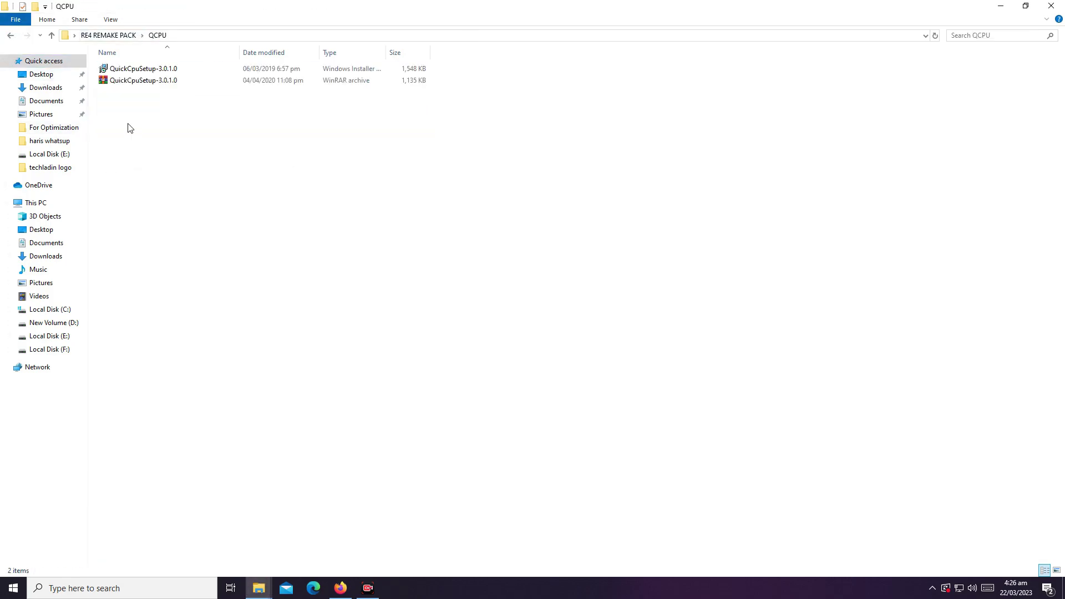
{"action": "right_click", "coordinate": [138, 81]}
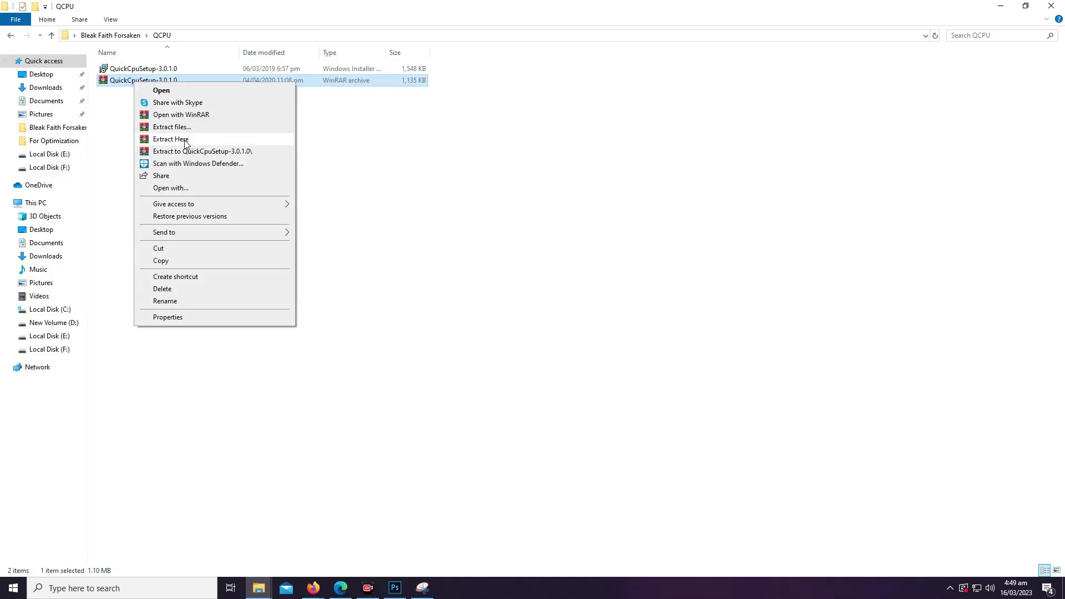
{"action": "left_click", "coordinate": [185, 143]}
Step: Install Quick CPU to C:\Program Files (x86)\QuickCPU\ with the license accepted and launch it on Finish
{"action": "double_click", "coordinate": [144, 68]}
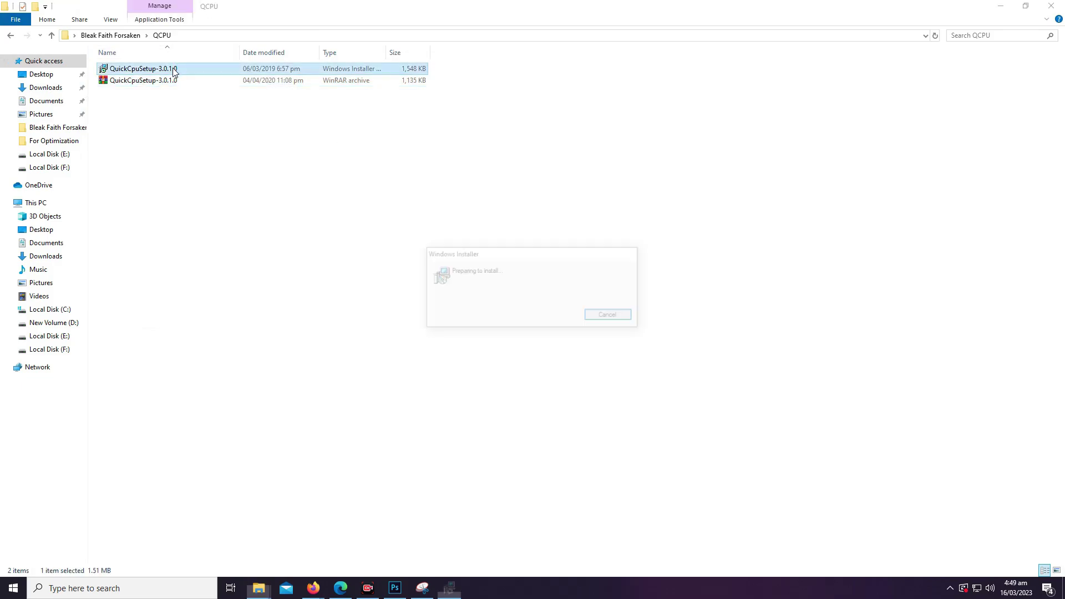
{"action": "left_click", "coordinate": [587, 381]}
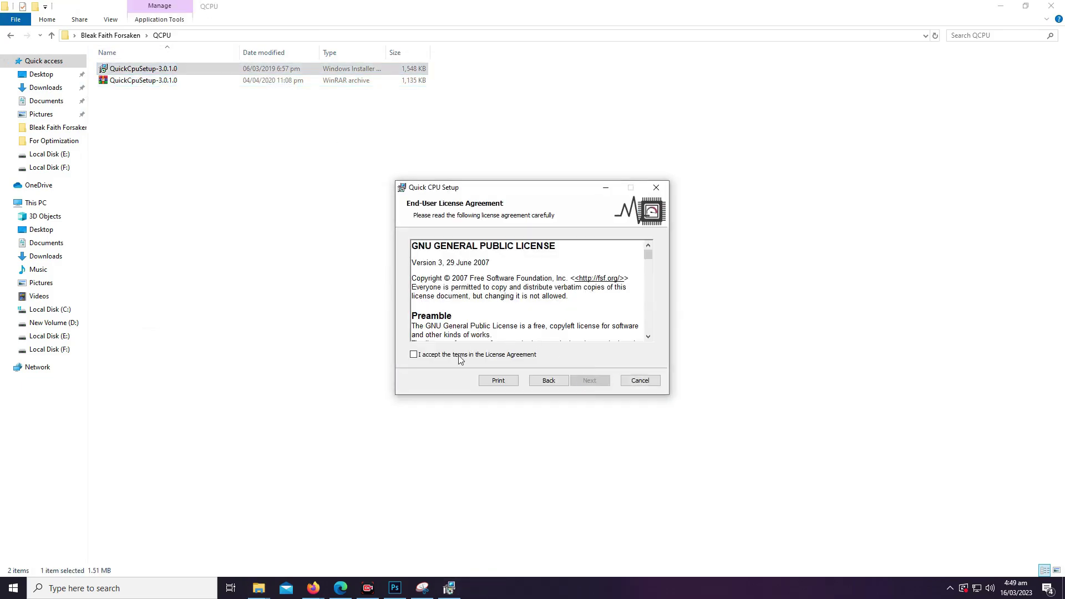
{"action": "left_click", "coordinate": [459, 357]}
{"action": "left_click", "coordinate": [589, 380]}
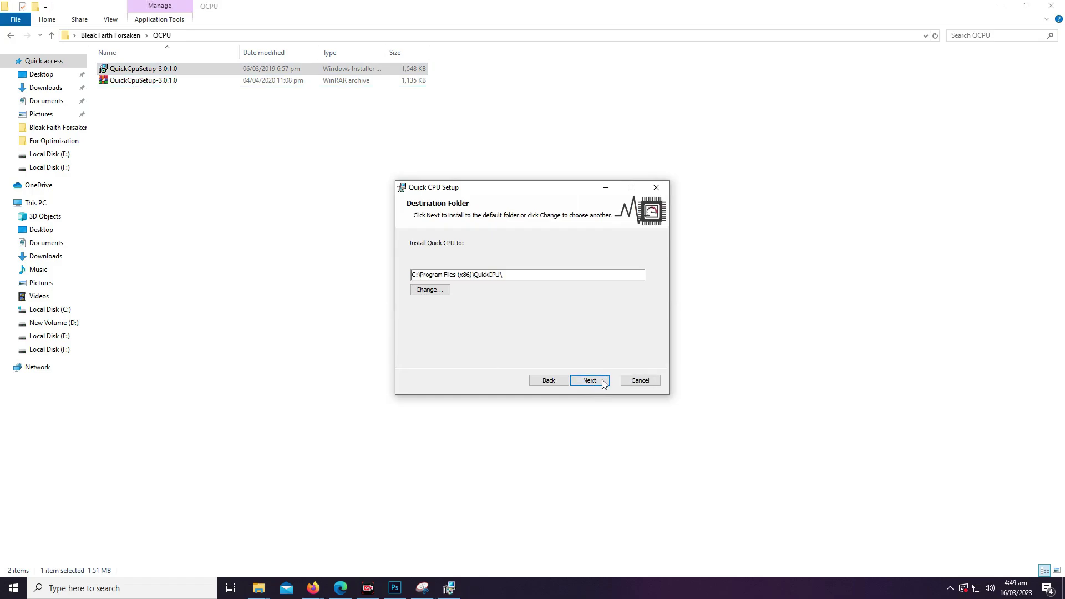
{"action": "left_click", "coordinate": [605, 382]}
{"action": "left_click", "coordinate": [591, 385]}
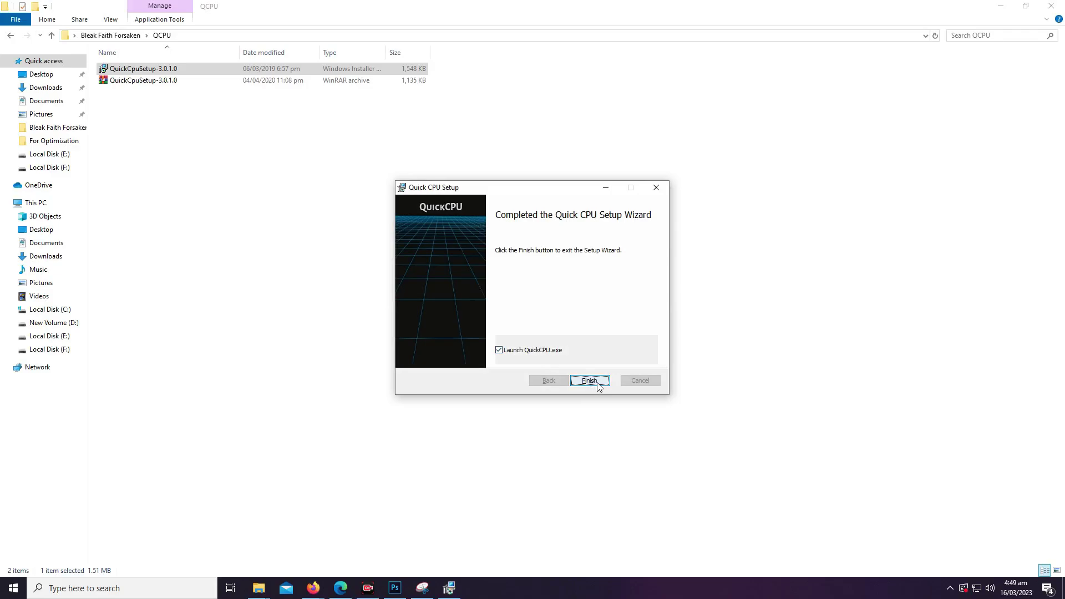
{"action": "left_click", "coordinate": [597, 384]}
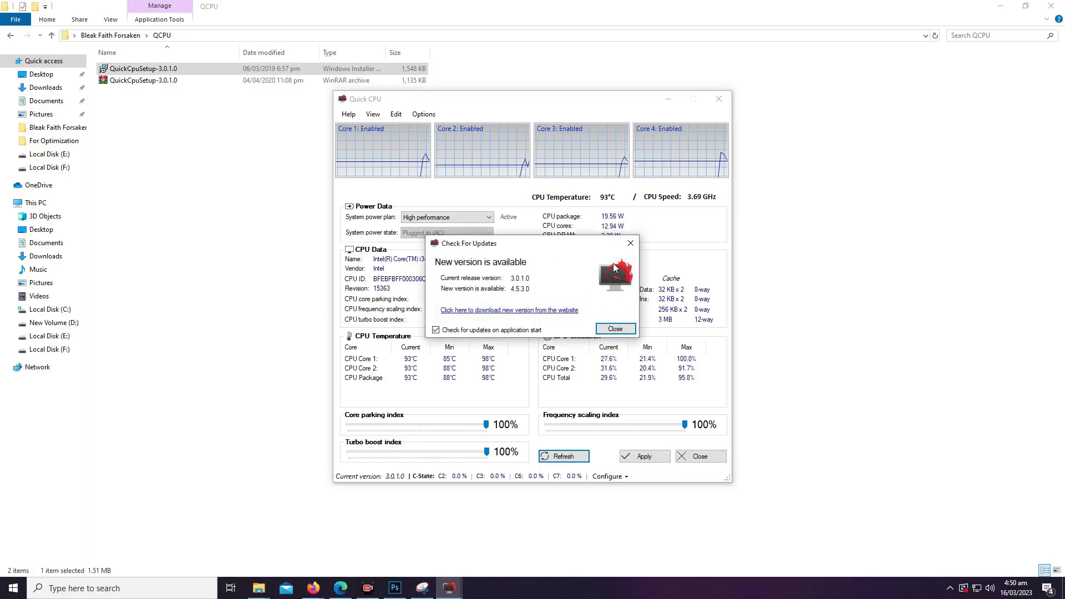
Step: Dismiss the update notice and keep the High performance power plan selected in Quick CPU
{"action": "left_click", "coordinate": [632, 244]}
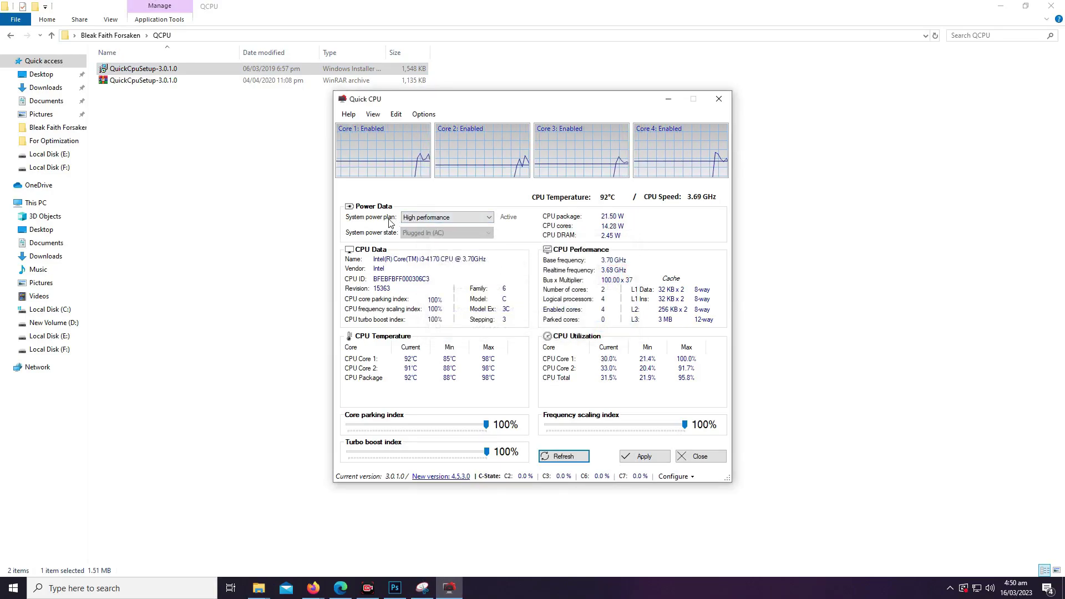
{"action": "left_click", "coordinate": [450, 217]}
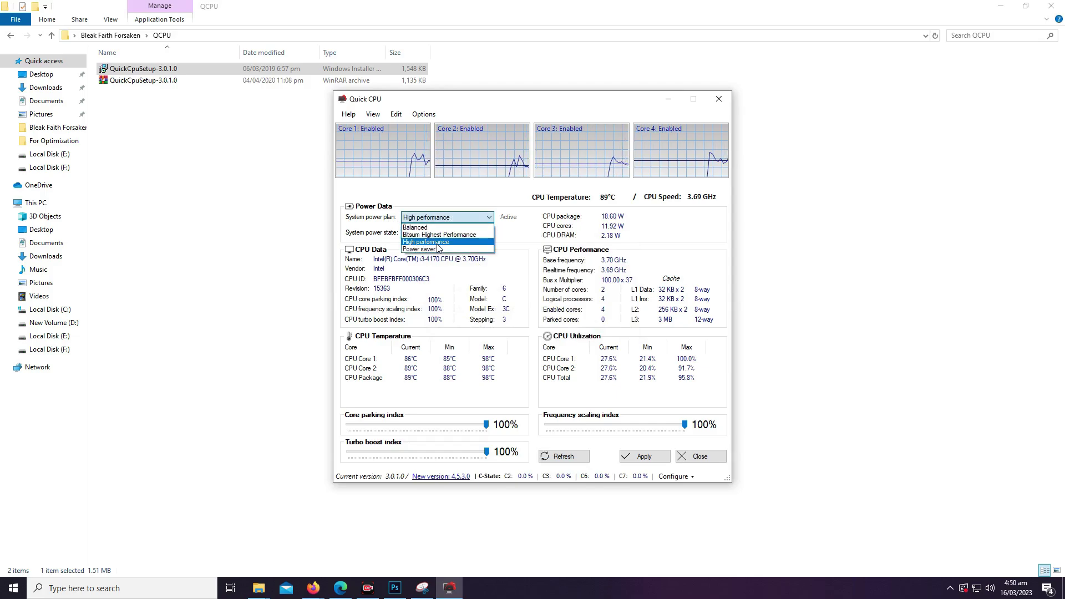
{"action": "left_click", "coordinate": [655, 341]}
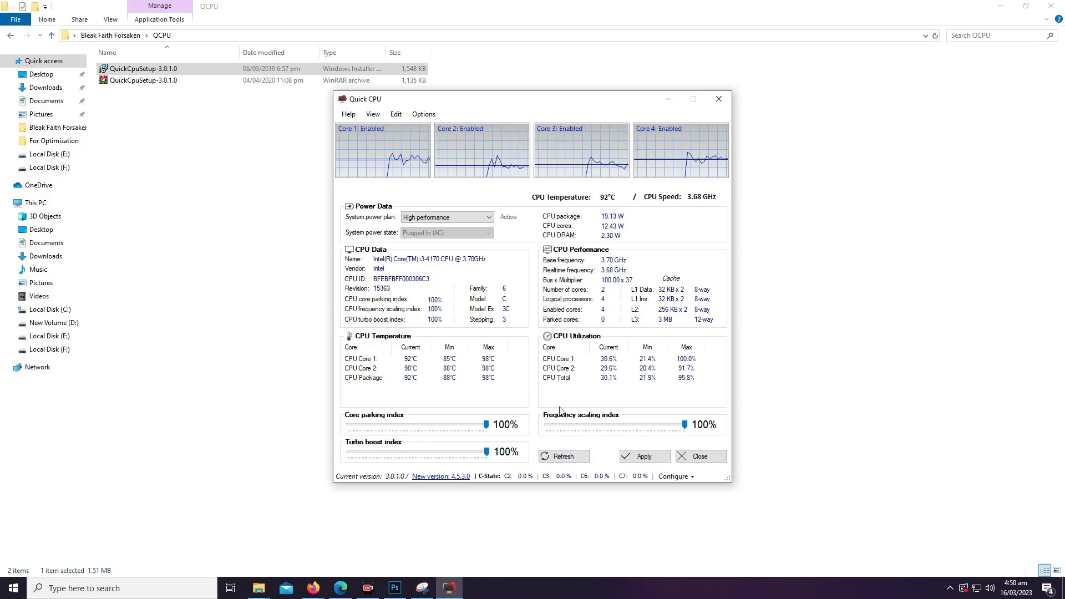
{"action": "left_click_drag", "start_coordinate": [580, 112], "coordinate": [571, 91]}
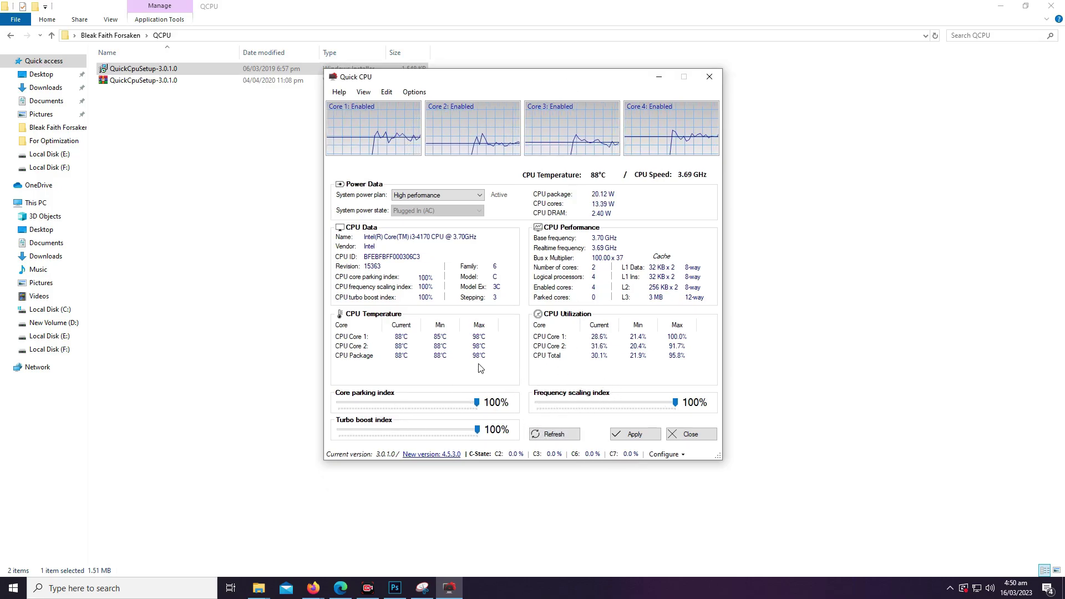
Step: Apply the Quick CPU settings, close the tool and go back to the pack folder in Explorer
{"action": "left_click", "coordinate": [637, 436]}
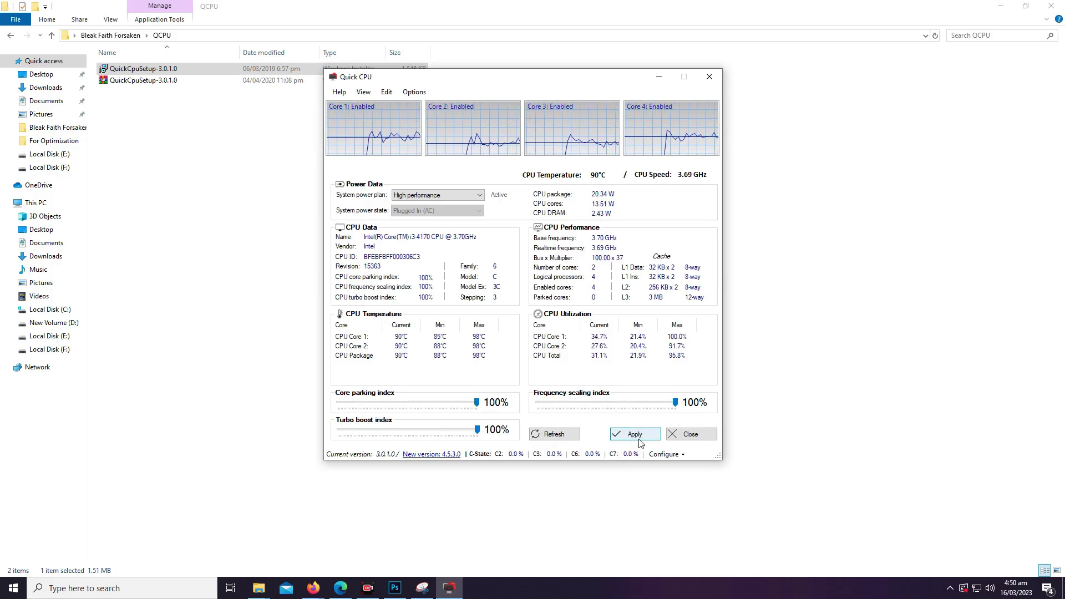
{"action": "left_click", "coordinate": [581, 298]}
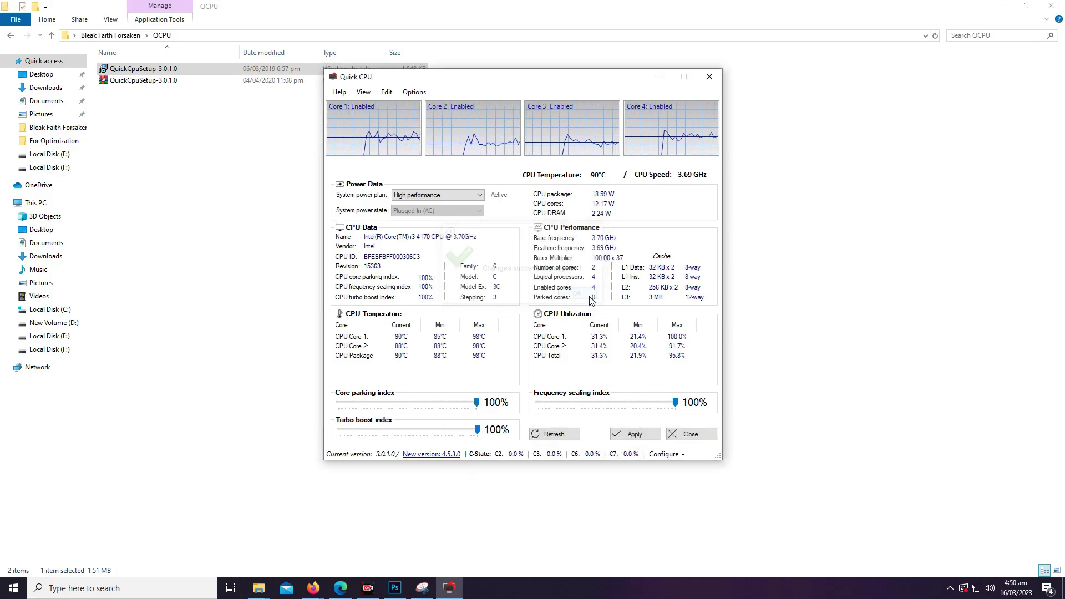
{"action": "left_click", "coordinate": [680, 440]}
{"action": "left_click", "coordinate": [10, 37]}
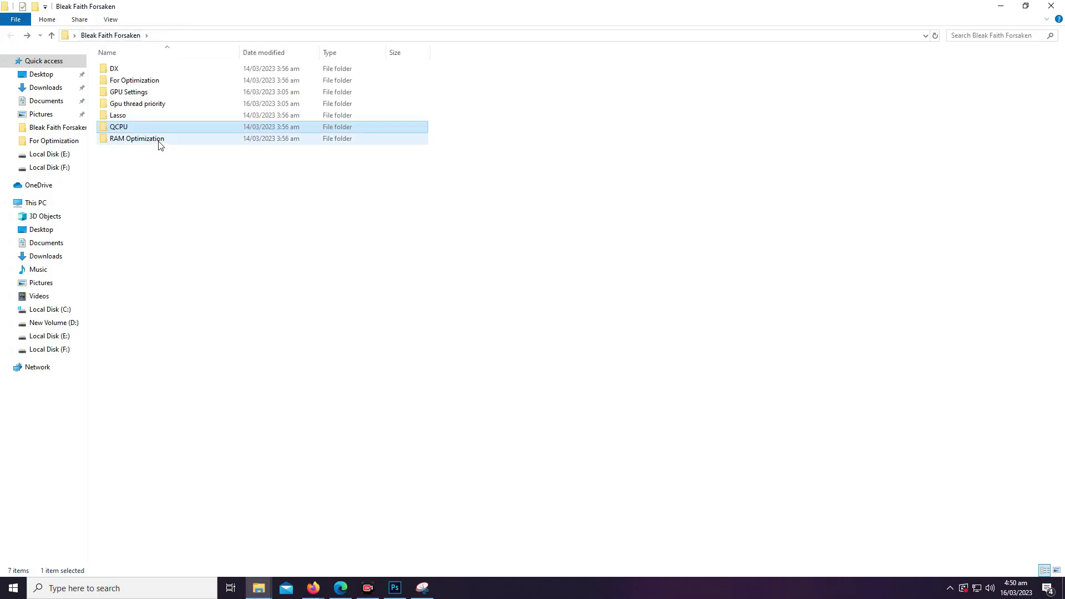
Step: Merge the RAM Management .reg file from the RAM Optimization folder into the registry
{"action": "double_click", "coordinate": [159, 141]}
{"action": "left_click", "coordinate": [159, 80]}
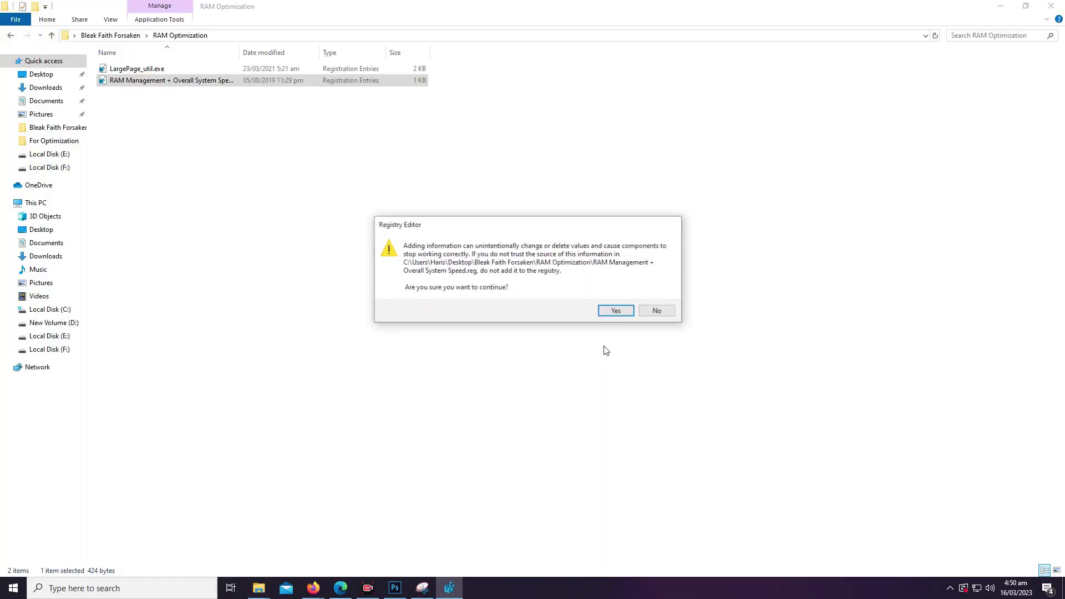
{"action": "left_click", "coordinate": [620, 311]}
{"action": "left_click", "coordinate": [656, 298]}
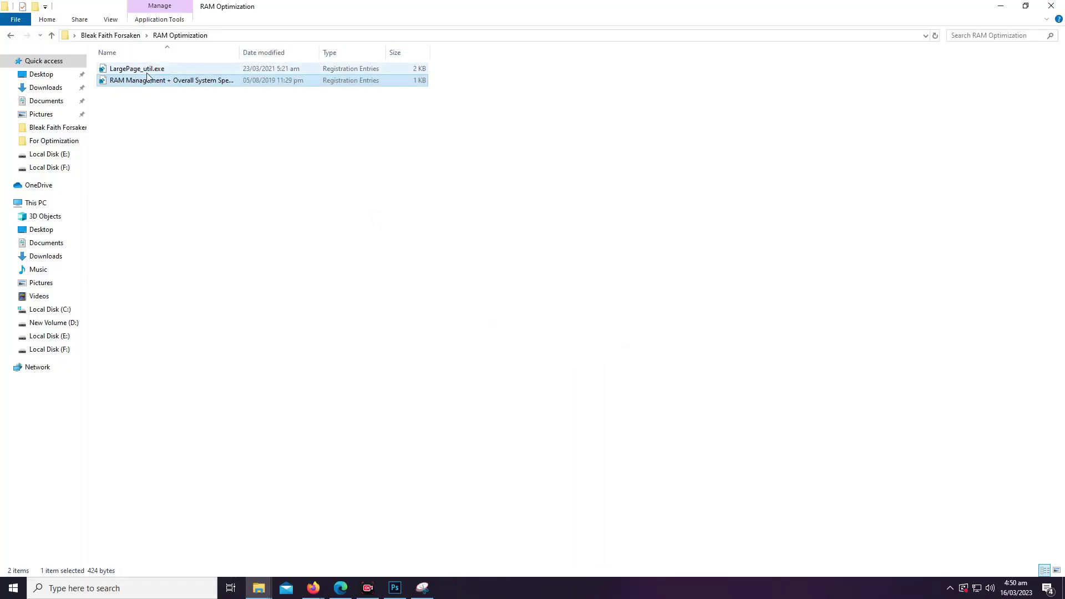
Step: Merge the LargePage_util.exe .reg file into the registry and go back a folder
{"action": "left_click", "coordinate": [136, 70]}
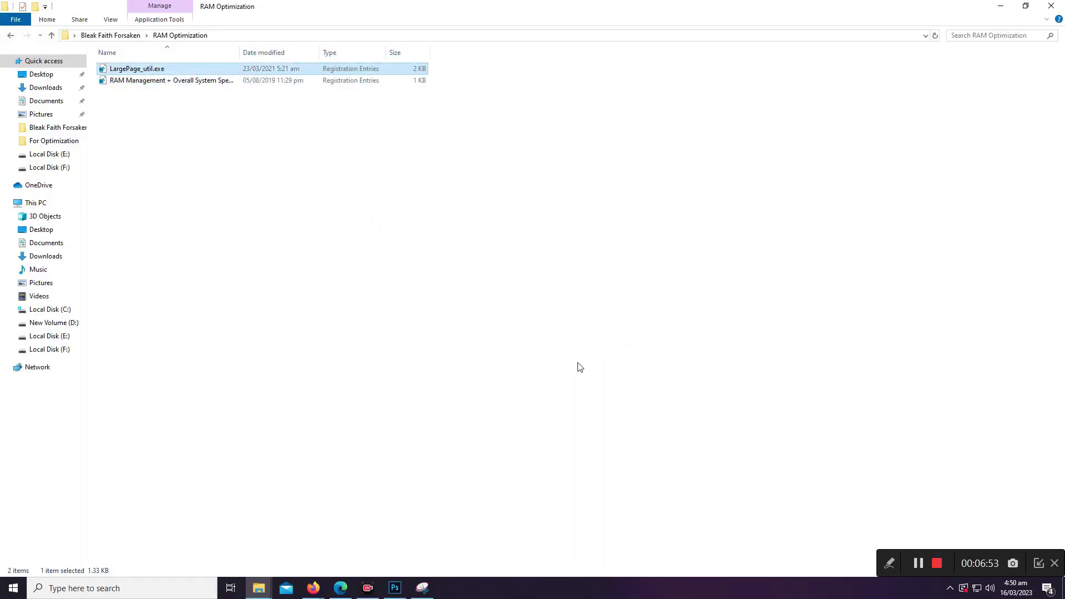
{"action": "key", "text": "Return"}
{"action": "left_click", "coordinate": [619, 311]}
{"action": "left_click", "coordinate": [656, 298]}
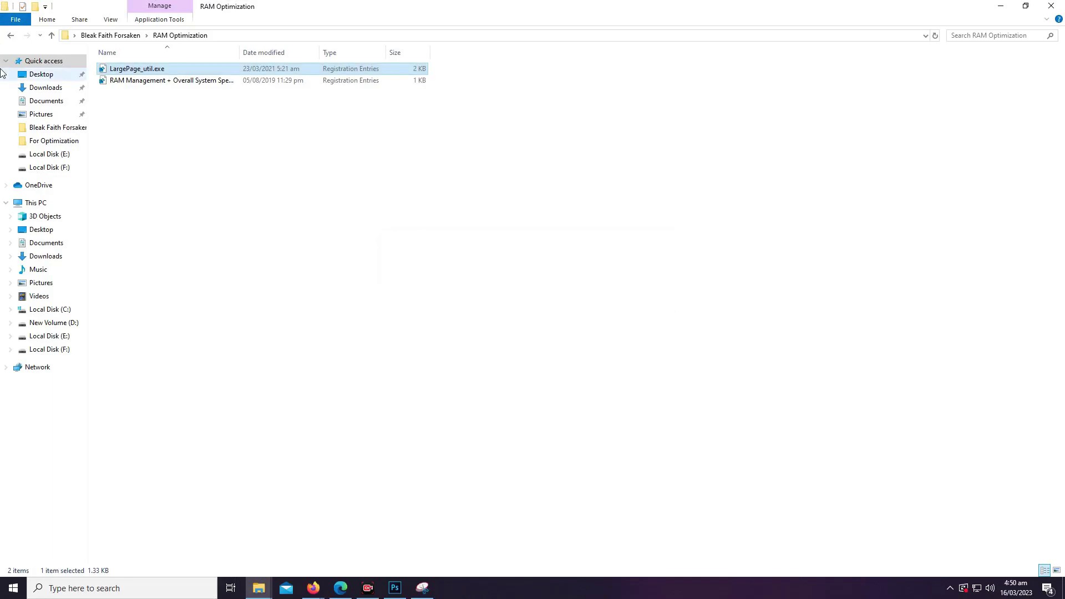
{"action": "left_click", "coordinate": [10, 36]}
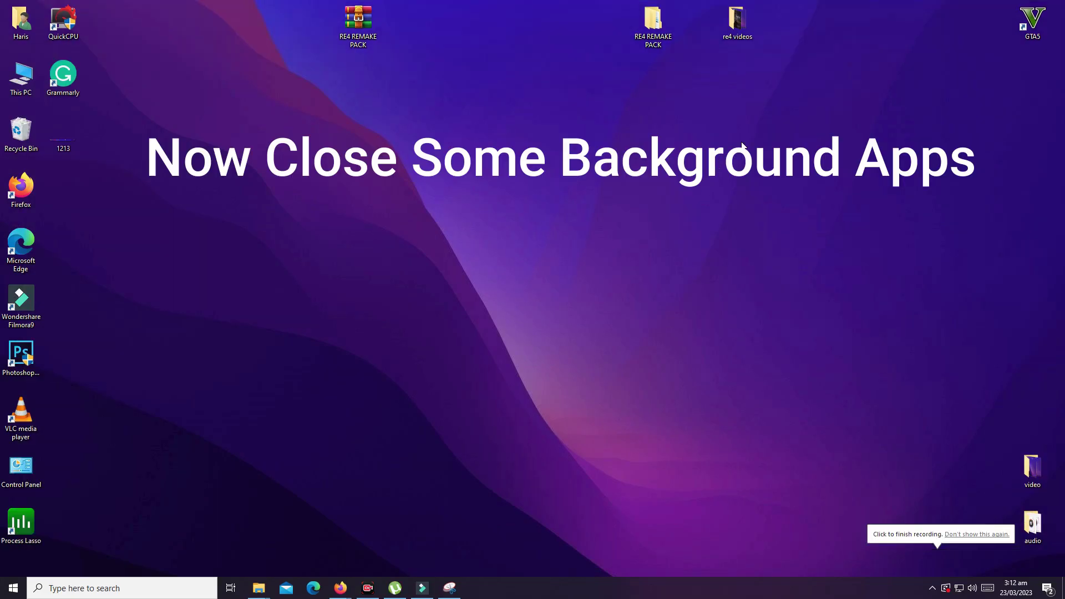
Step: Launch Windows Settings from the taskbar search for 'settings'
{"action": "right_click", "coordinate": [499, 136]}
{"action": "left_click", "coordinate": [536, 182]}
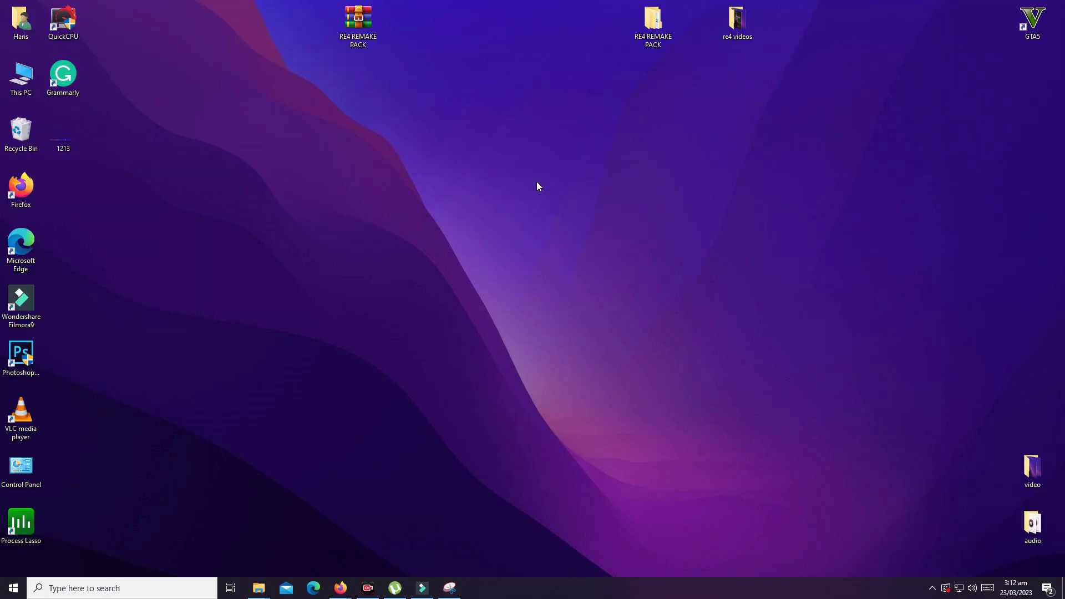
{"action": "left_click", "coordinate": [152, 587]}
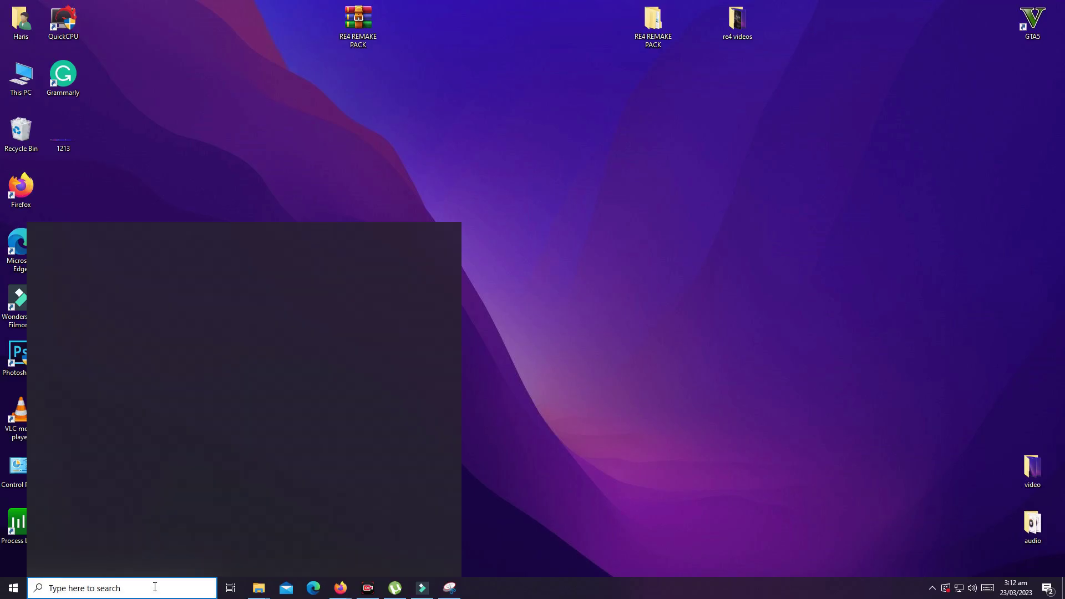
{"action": "type", "text": "s"}
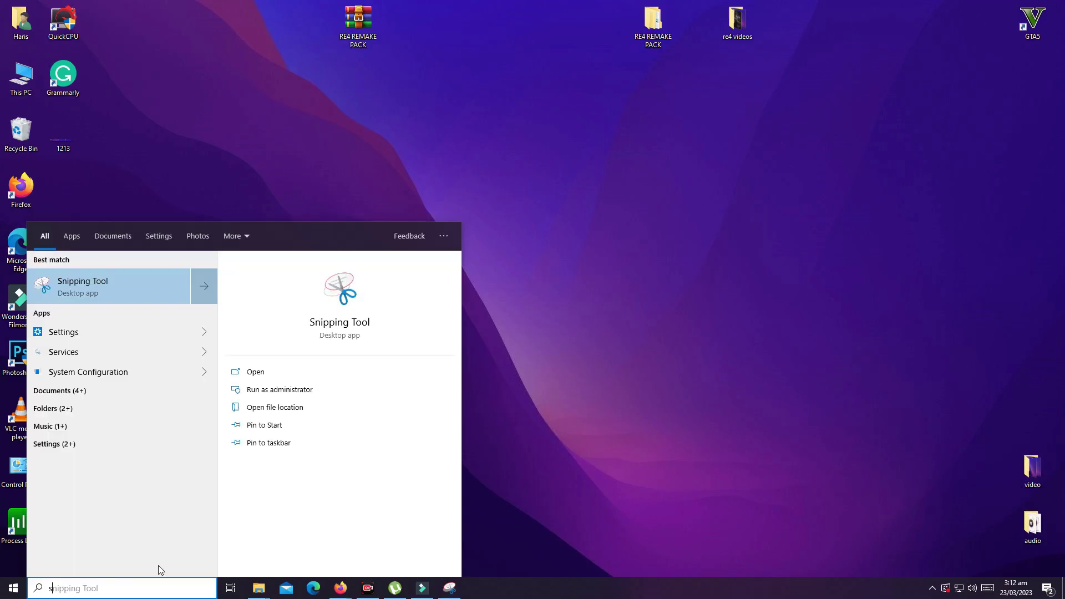
{"action": "type", "text": "ettings"}
{"action": "left_click", "coordinate": [165, 295]}
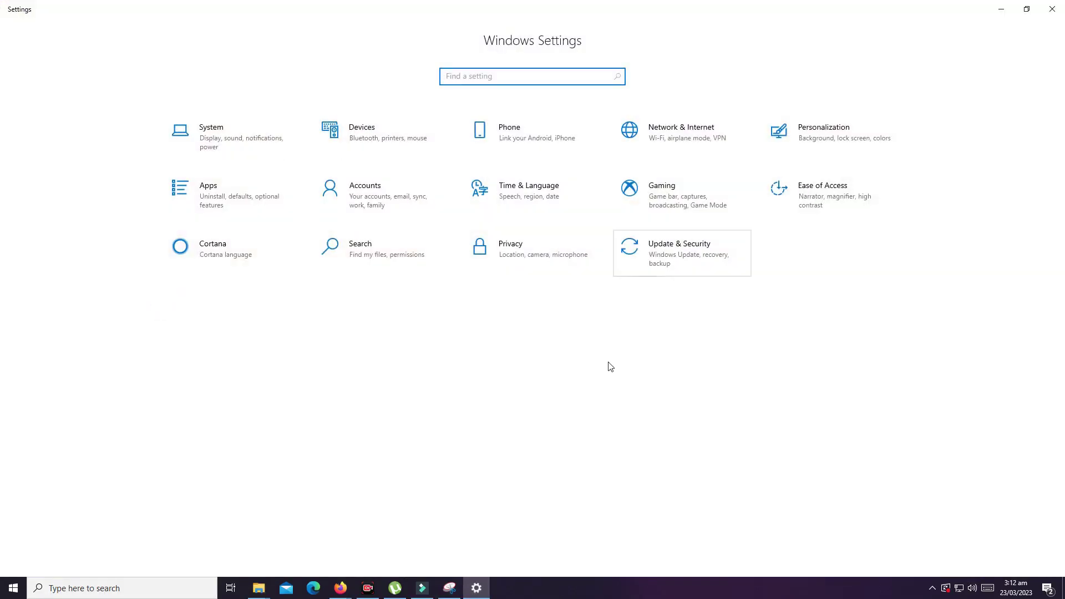
Step: Switch off all four general Privacy options: advertising ID, language list, app launch tracking, suggested content
{"action": "left_click", "coordinate": [564, 262]}
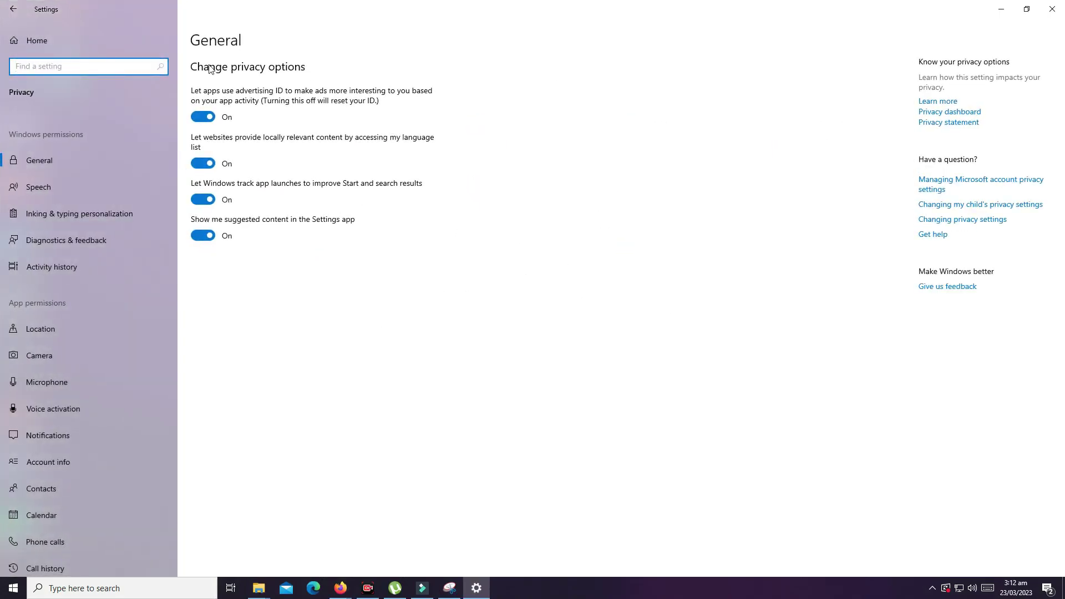
{"action": "left_click", "coordinate": [203, 116]}
{"action": "left_click", "coordinate": [202, 163]}
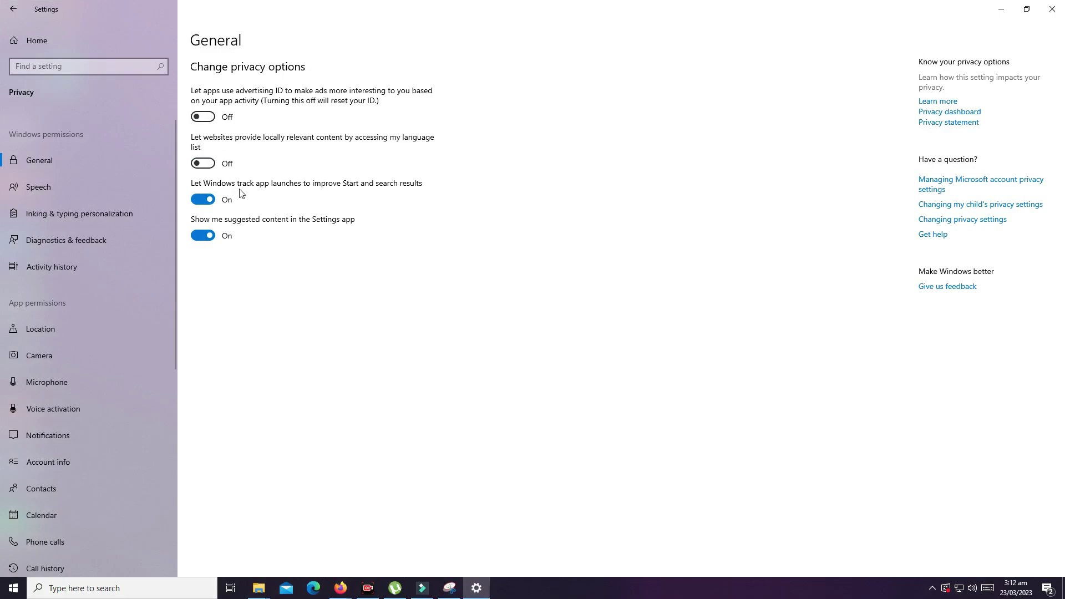
{"action": "left_click", "coordinate": [202, 199]}
{"action": "left_click", "coordinate": [201, 236]}
{"action": "scroll", "coordinate": [33, 198], "scroll_direction": "down", "scroll_amount": 4}
{"action": "scroll", "coordinate": [33, 198], "scroll_direction": "down", "scroll_amount": 5}
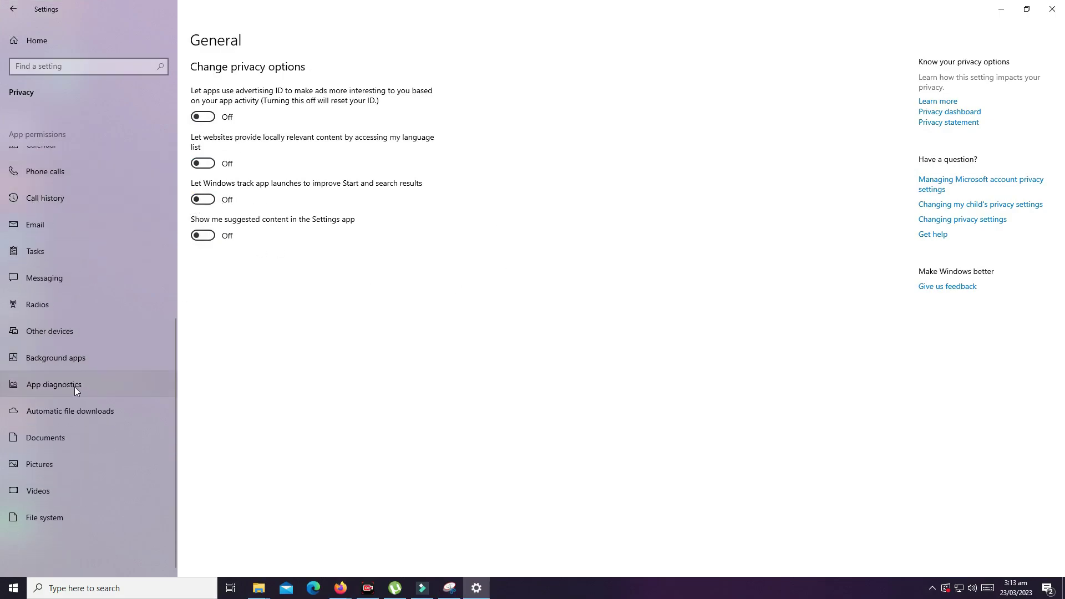
Step: Turn 'Let apps run in the background' off and return to the Settings home page
{"action": "left_click", "coordinate": [76, 363]}
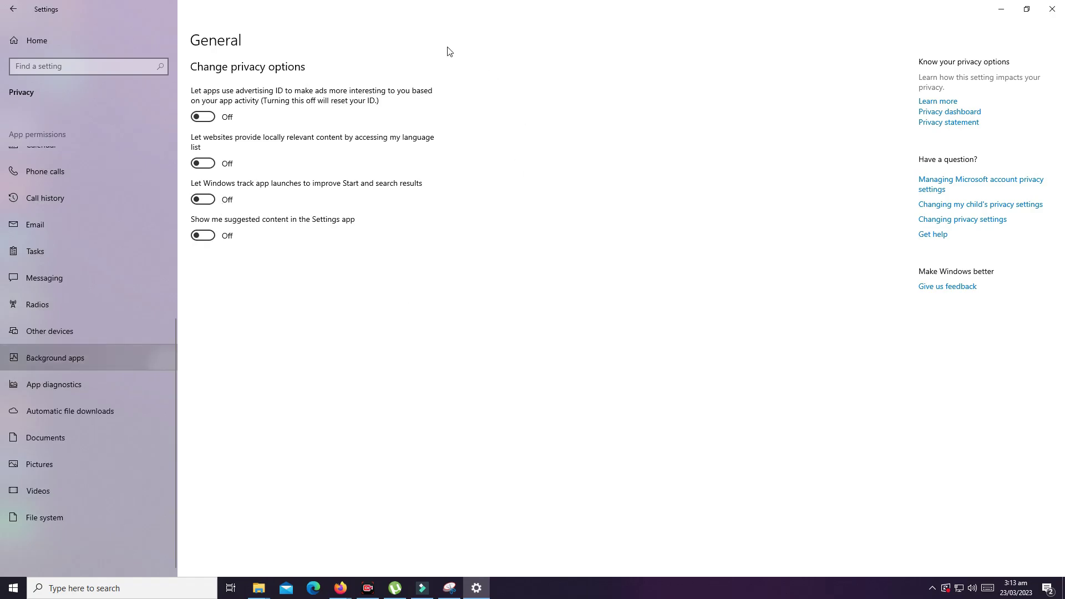
{"action": "left_click", "coordinate": [200, 107]}
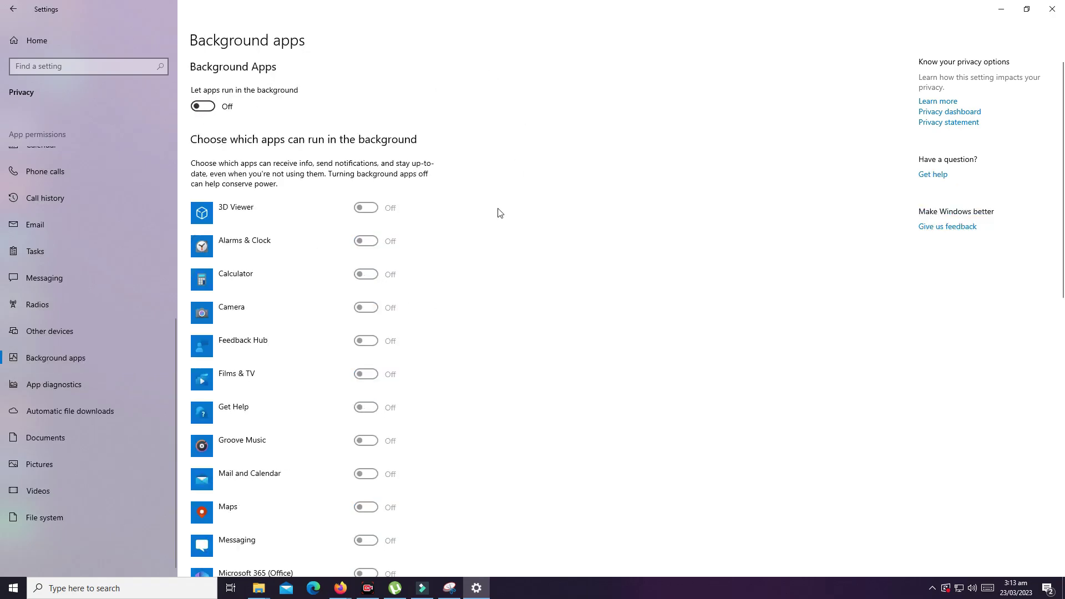
{"action": "scroll", "coordinate": [497, 212], "scroll_direction": "down", "scroll_amount": 5}
{"action": "scroll", "coordinate": [493, 212], "scroll_direction": "up", "scroll_amount": 10}
{"action": "left_click", "coordinate": [12, 9]}
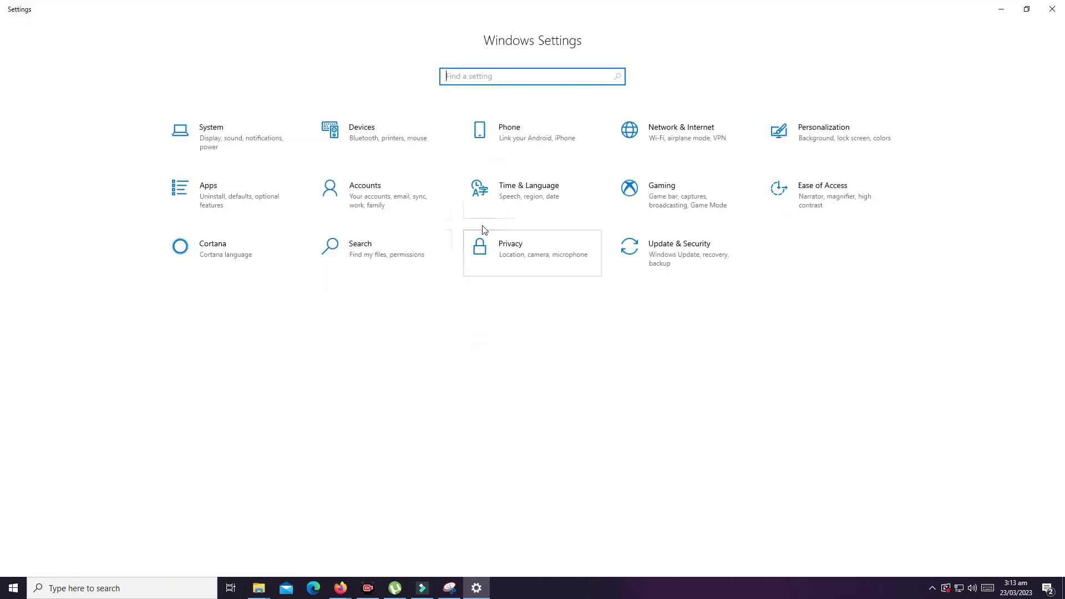
Step: Turn Game Mode off under Gaming and return to the Settings home page
{"action": "left_click", "coordinate": [662, 205]}
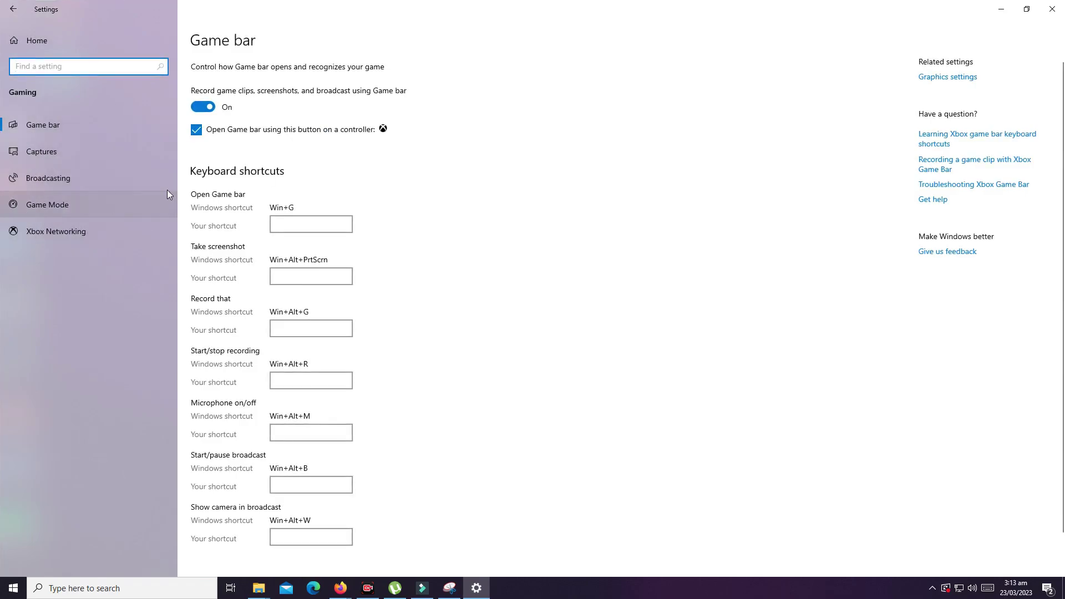
{"action": "left_click", "coordinate": [76, 205]}
{"action": "left_click", "coordinate": [206, 110]}
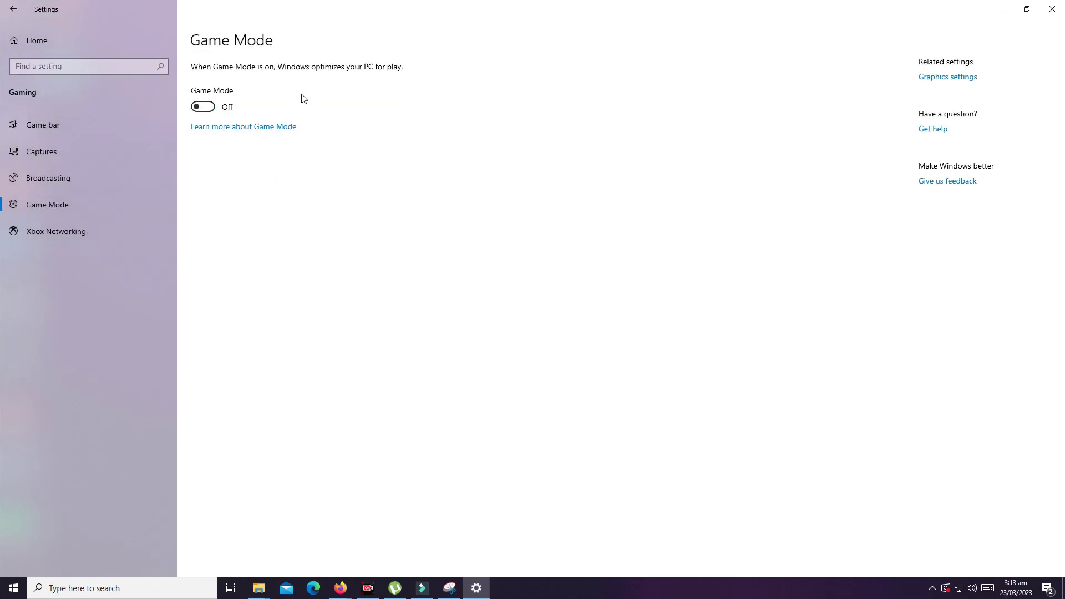
{"action": "left_click", "coordinate": [13, 10]}
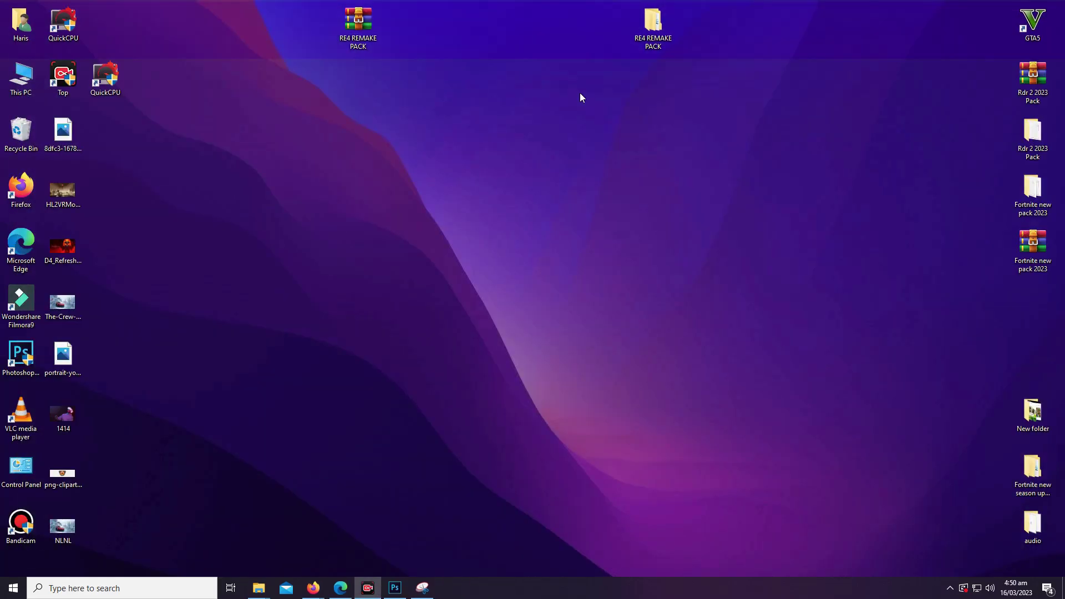
Step: Reach the Prefetch folder via Run 'prefetch', granting access
{"action": "key", "text": "super+r"}
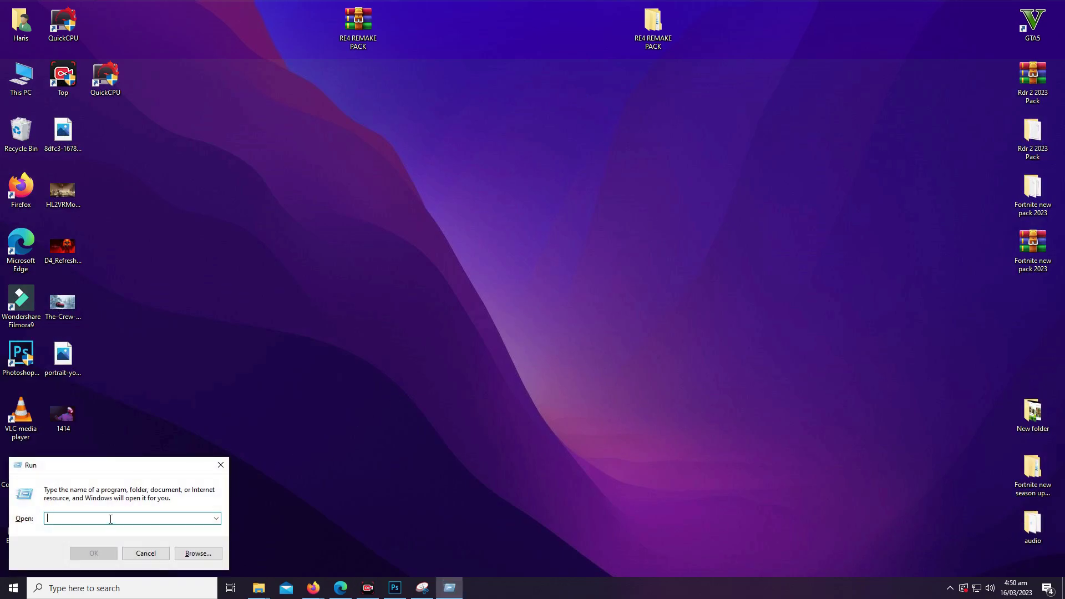
{"action": "type", "text": "prefetc"}
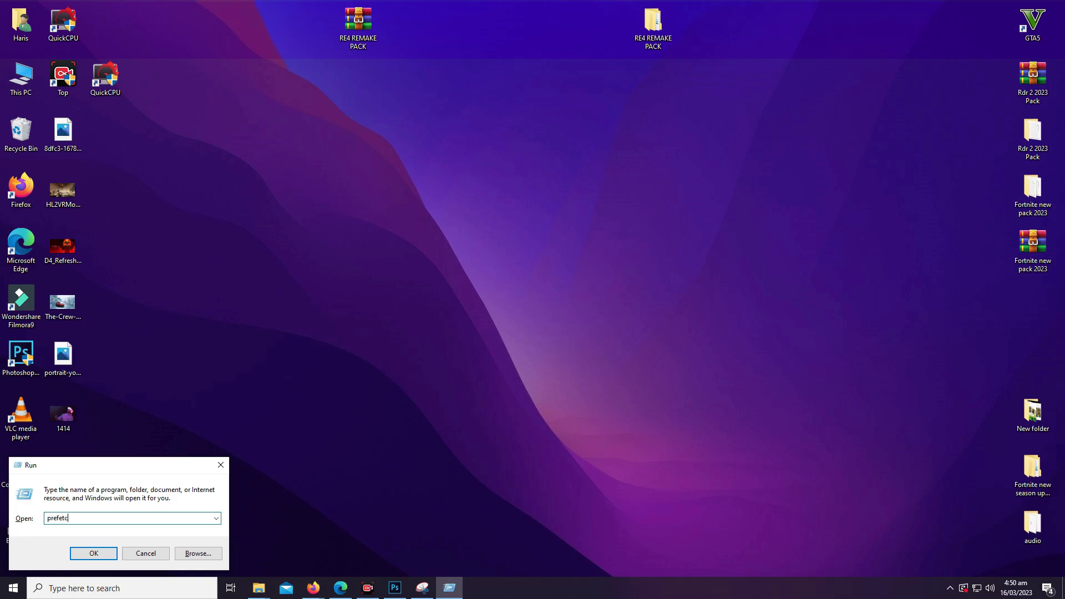
{"action": "type", "text": "h"}
{"action": "key", "text": "Return"}
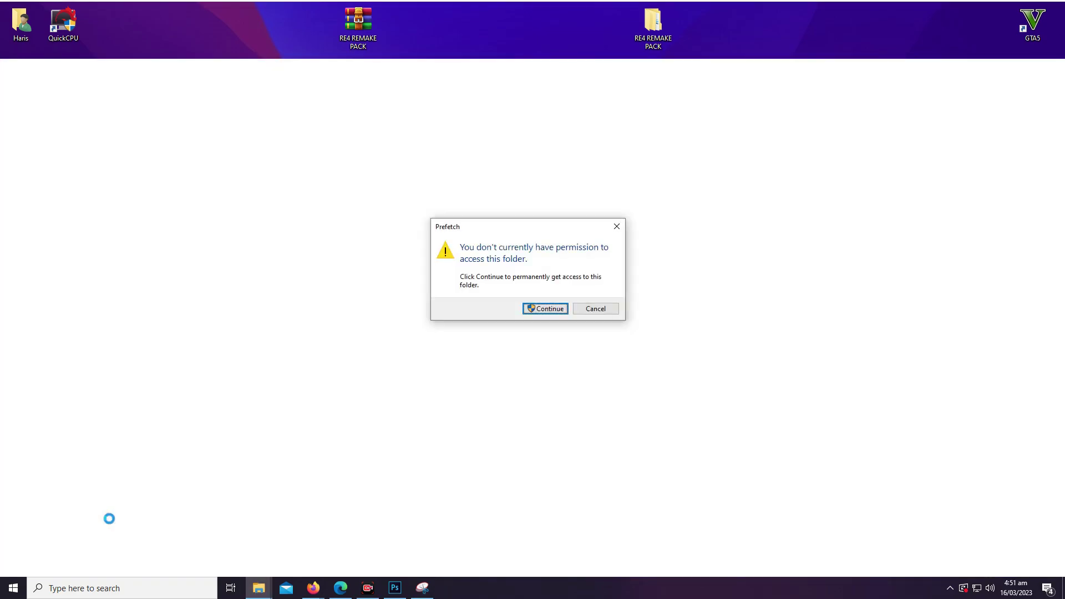
{"action": "key", "text": "Return"}
Step: Select all Prefetch items and delete them, skipping the file in use
{"action": "key", "text": "ctrl+a"}
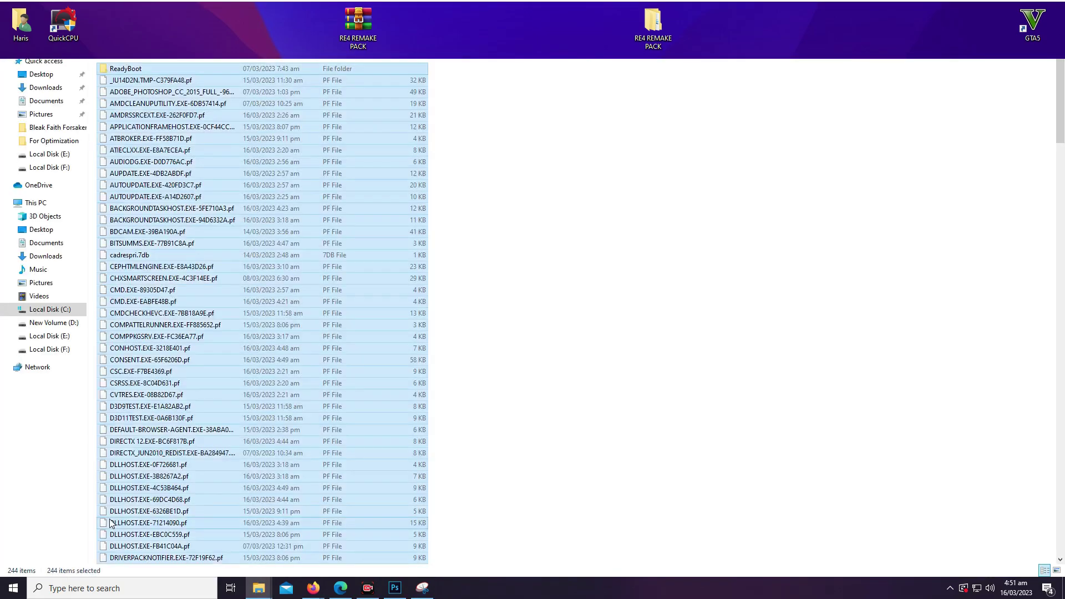
{"action": "right_click", "coordinate": [178, 290]}
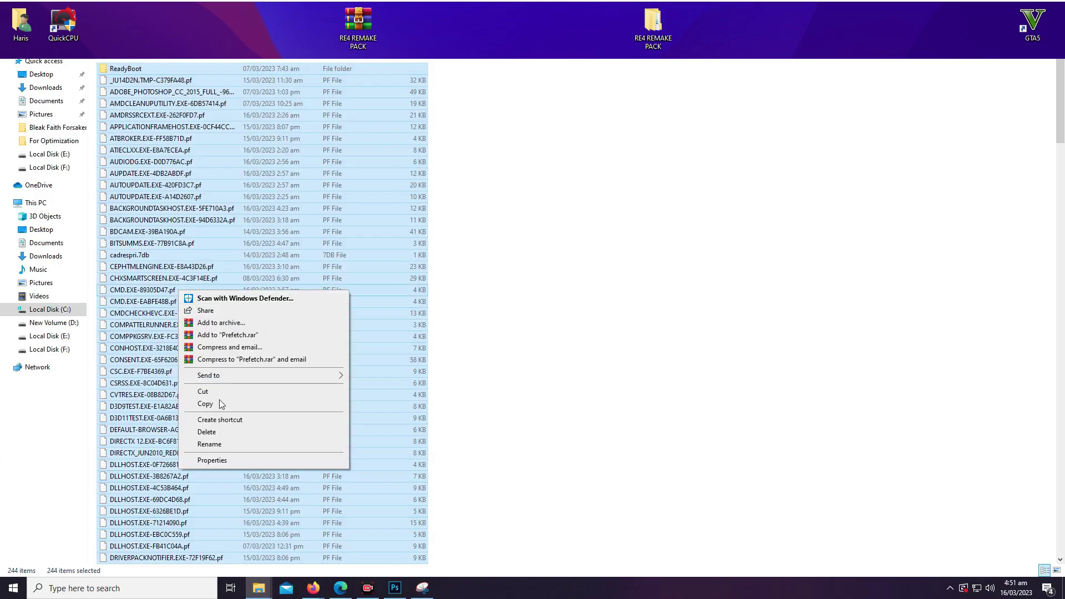
{"action": "left_click", "coordinate": [206, 432]}
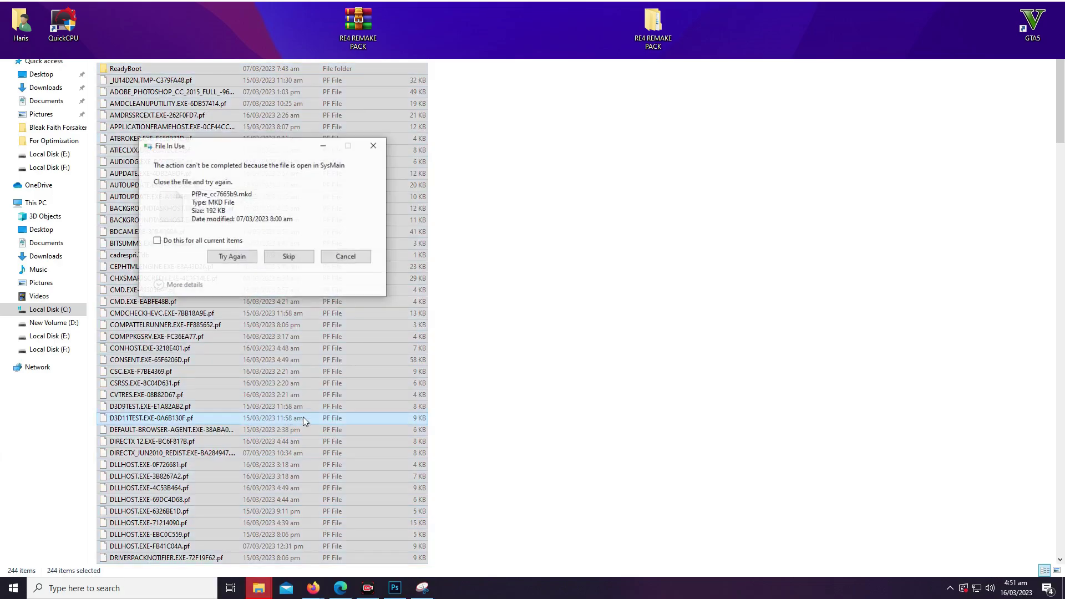
{"action": "left_click", "coordinate": [287, 256]}
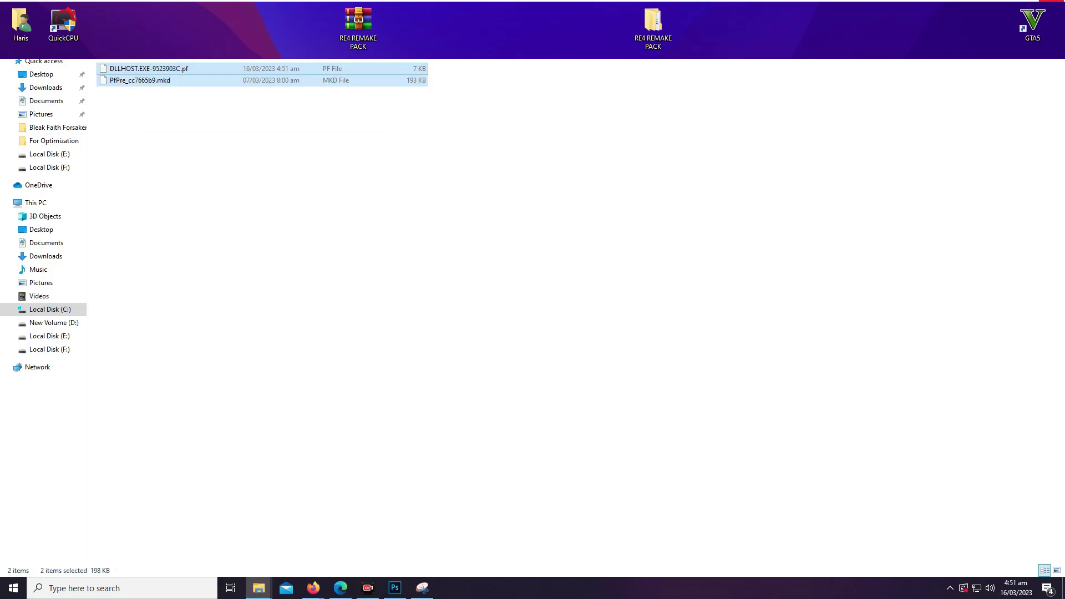
Step: Show the desktop and reach the Temp folder via Run '%temp%'
{"action": "key", "text": "super+d"}
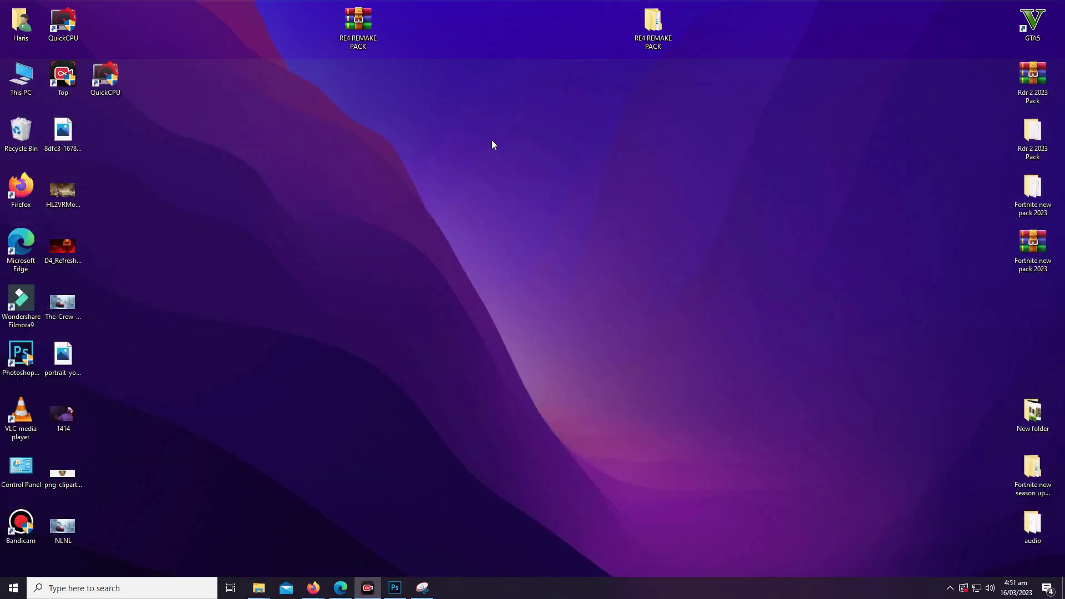
{"action": "key", "text": "super+r"}
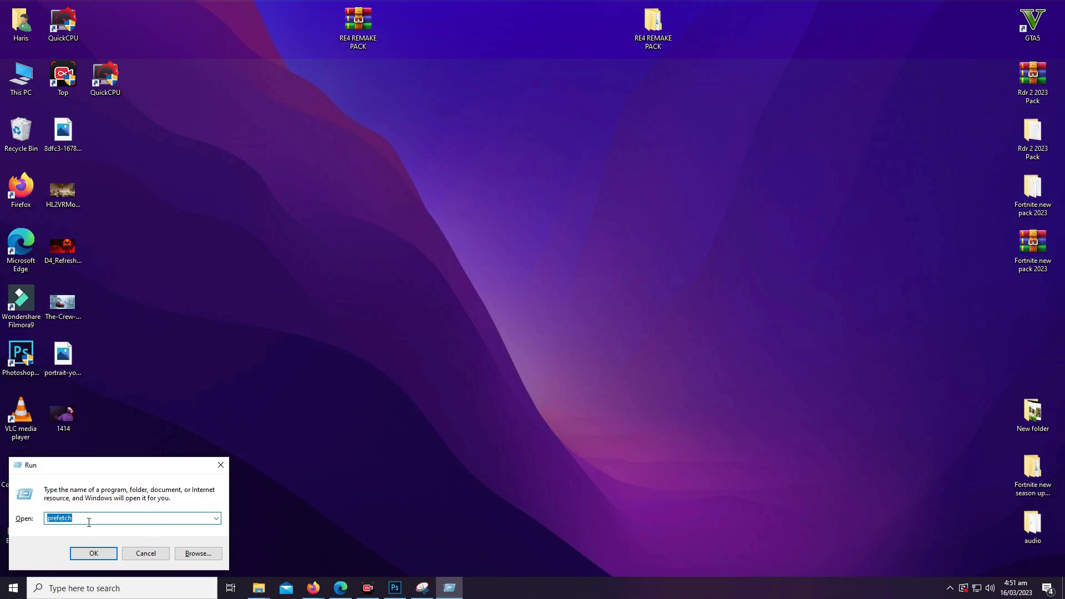
{"action": "key", "text": "BackSpace"}
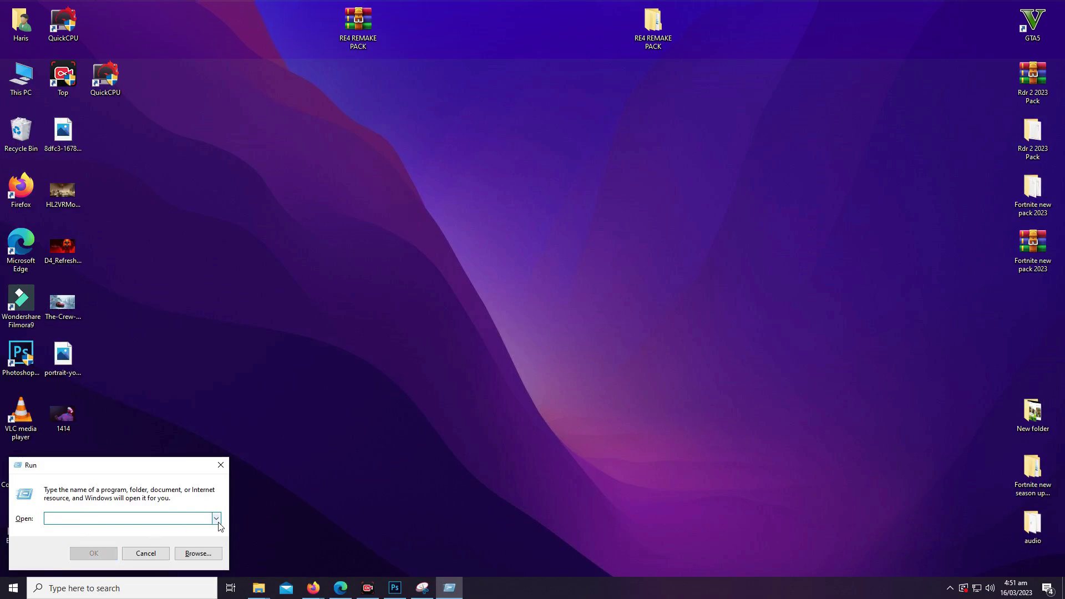
{"action": "type", "text": "%te"}
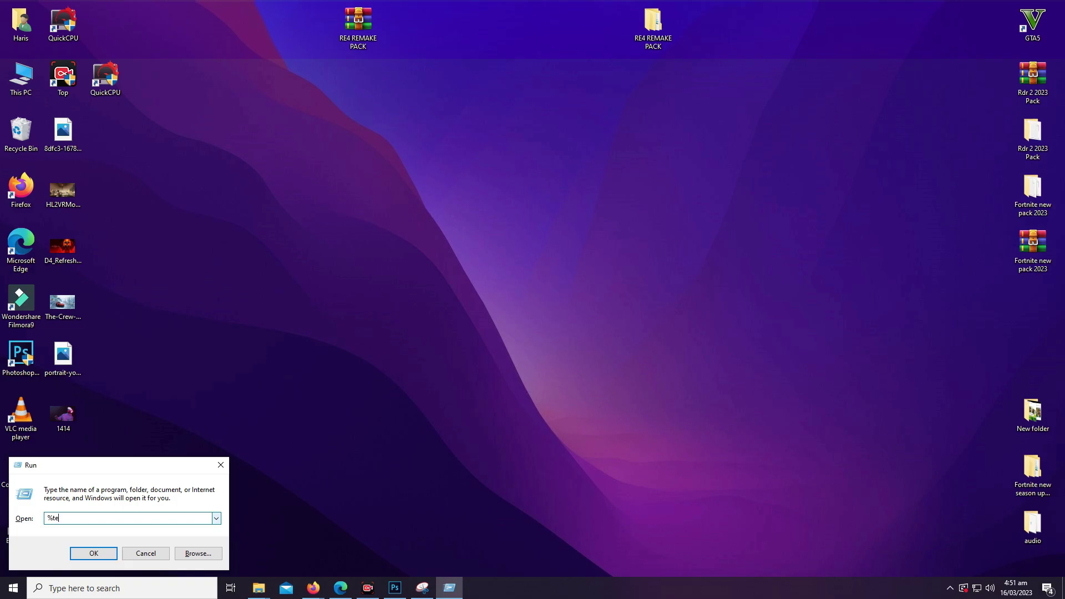
{"action": "type", "text": "mp"}
{"action": "type", "text": "%"}
{"action": "key", "text": "Return"}
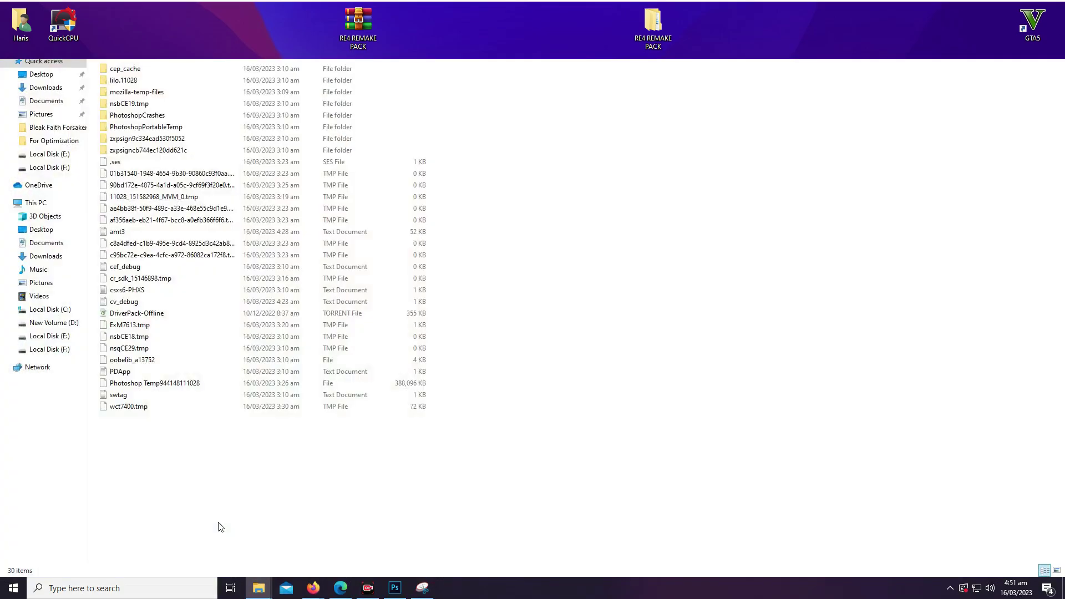
Step: Select all Temp items and delete them, skipping every in-use item and cancelling the locked folder
{"action": "key", "text": "ctrl+a"}
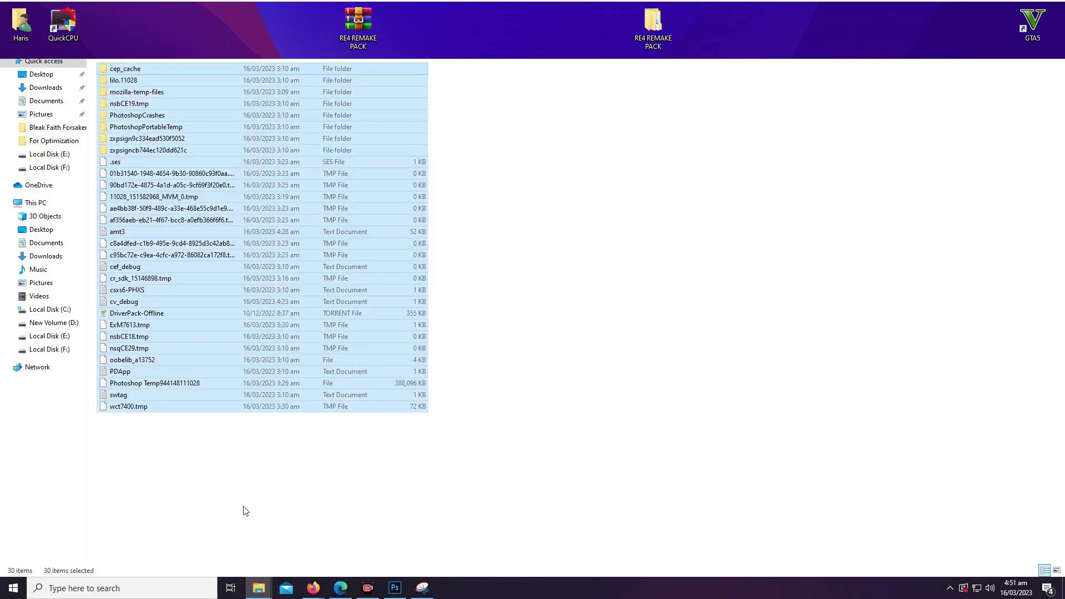
{"action": "right_click", "coordinate": [162, 243]}
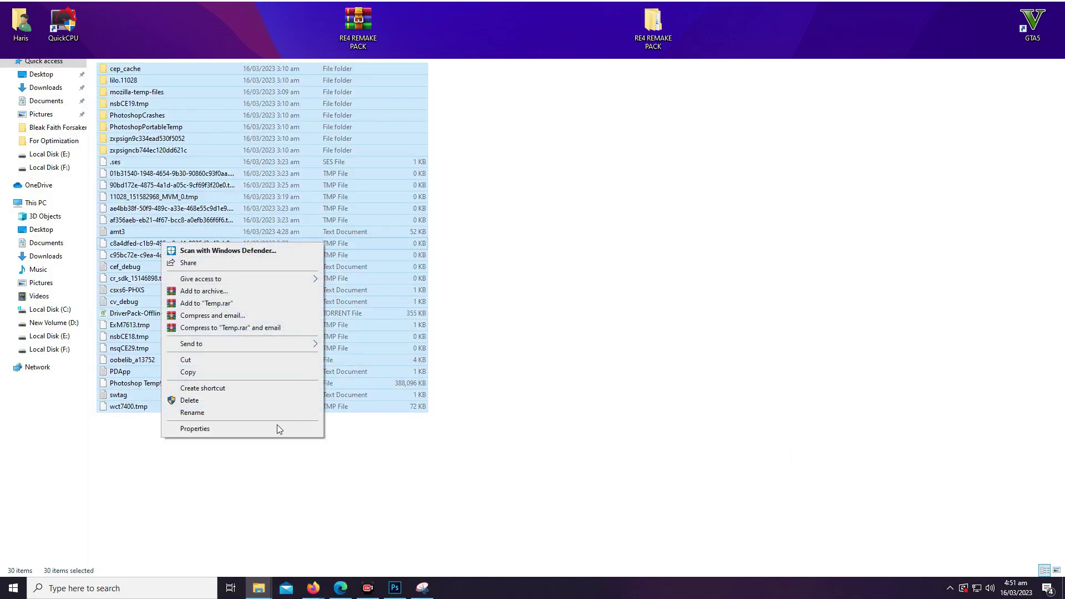
{"action": "left_click", "coordinate": [207, 401]}
{"action": "left_click", "coordinate": [474, 241]}
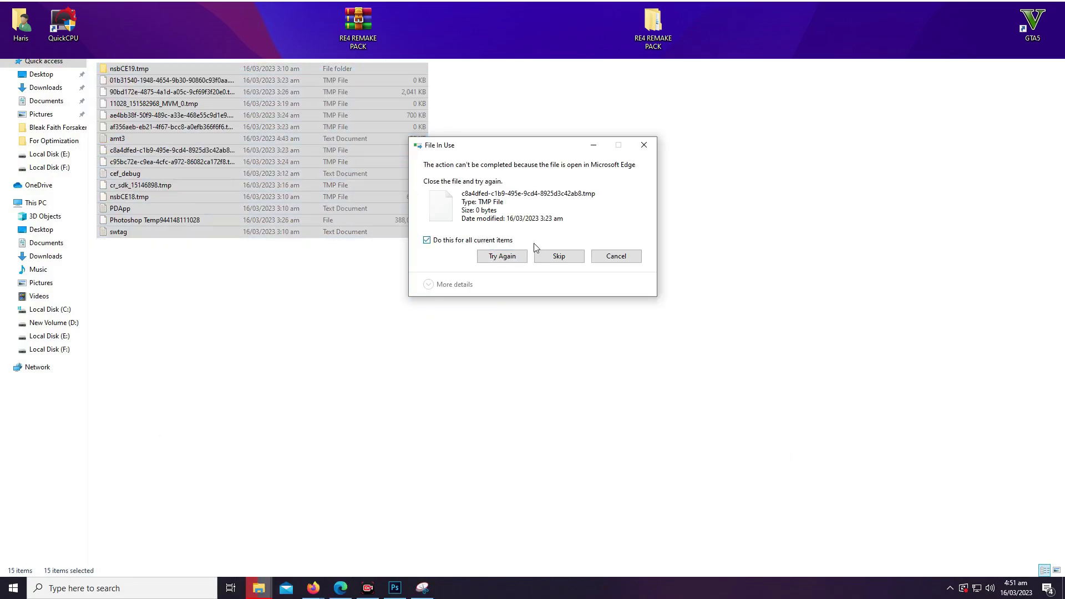
{"action": "left_click", "coordinate": [557, 258]}
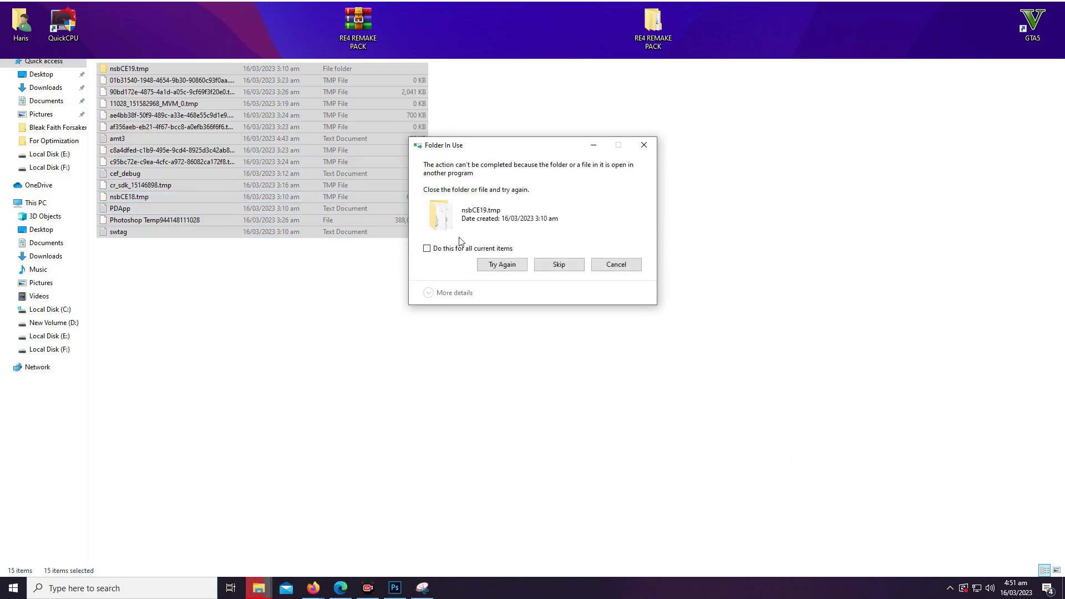
{"action": "left_click", "coordinate": [596, 266]}
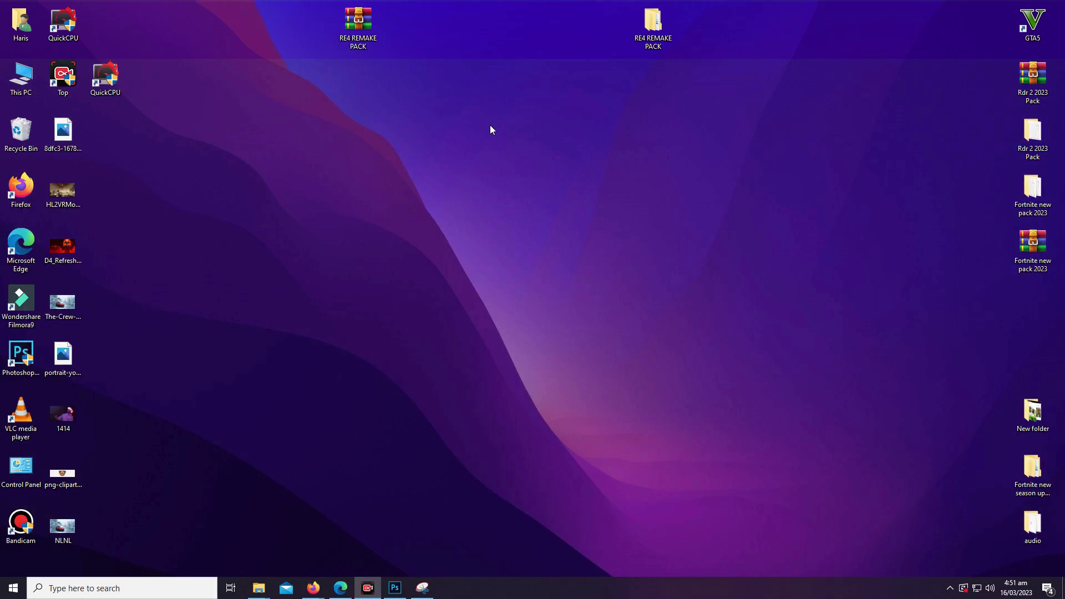
Step: Launch Task Manager from the taskbar context menu
{"action": "right_click", "coordinate": [524, 593]}
{"action": "left_click", "coordinate": [594, 542]}
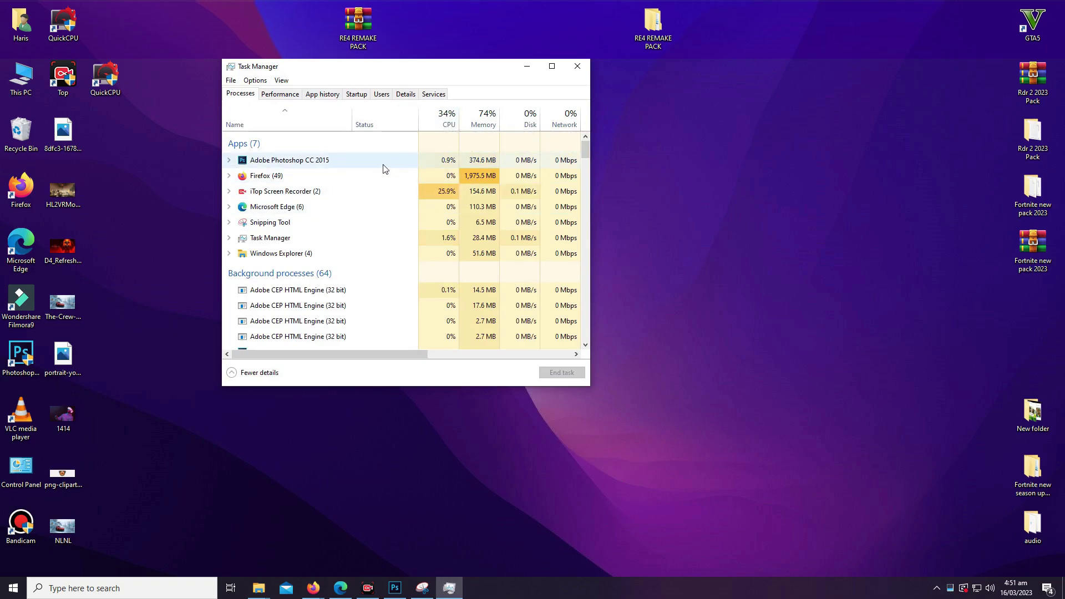
{"action": "mouse_move", "coordinate": [587, 149]}
{"action": "left_mouse_down"}
{"action": "mouse_move", "coordinate": [584, 235]}
{"action": "mouse_move", "coordinate": [597, 145]}
{"action": "left_mouse_up"}
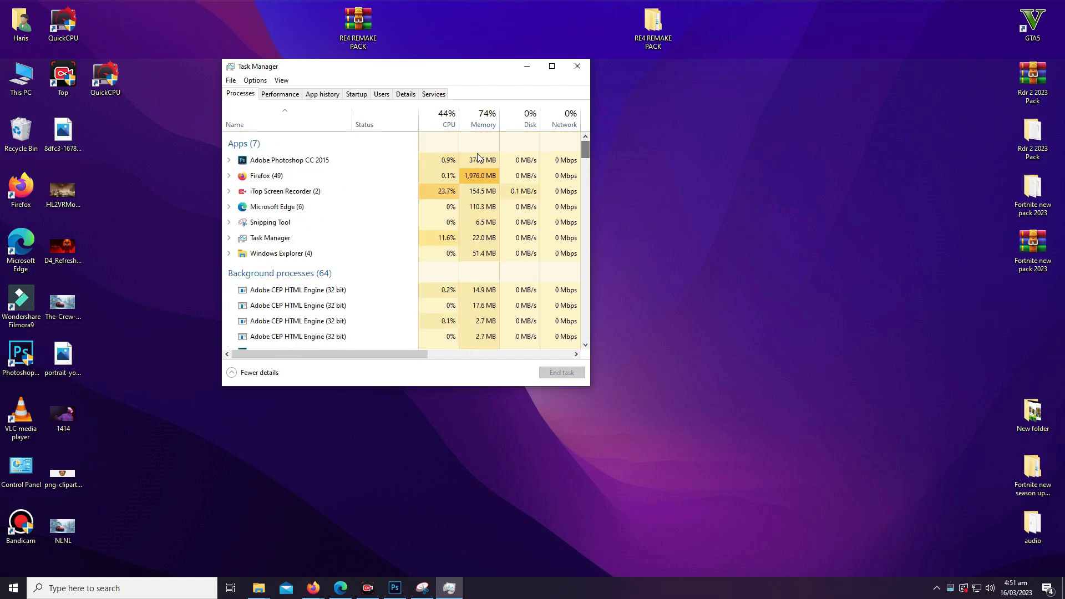